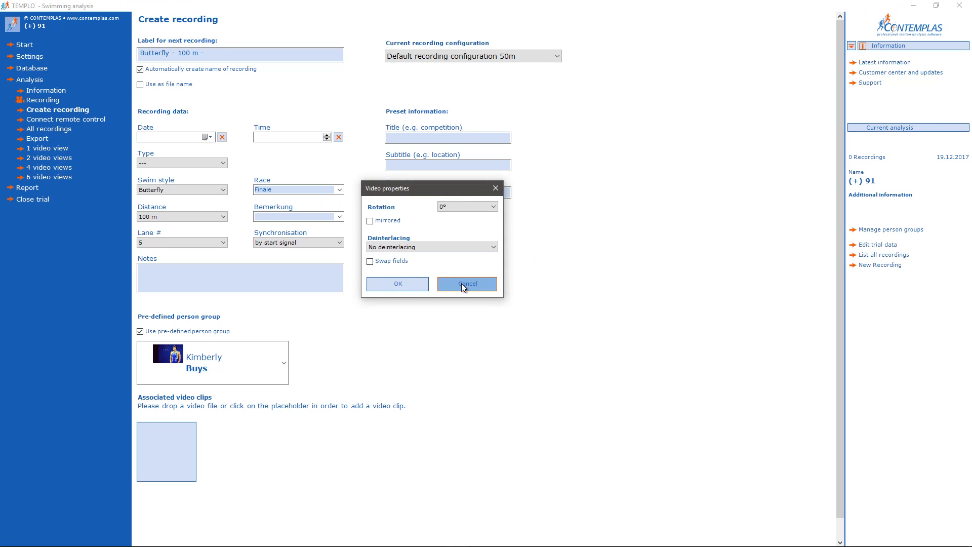
Close the added clip's video properties and set the recording type to Timing.
left_click(461, 284)
left_click(176, 163)
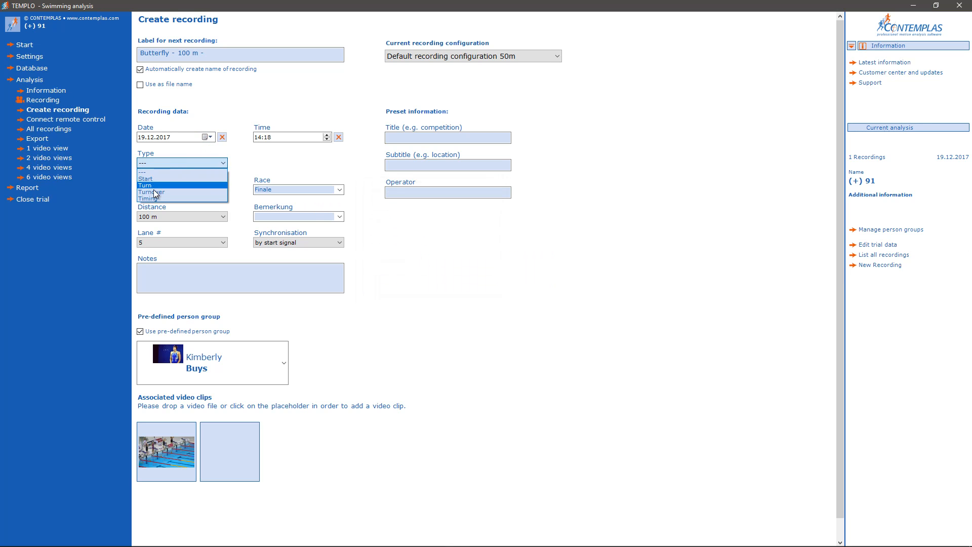
left_click(154, 196)
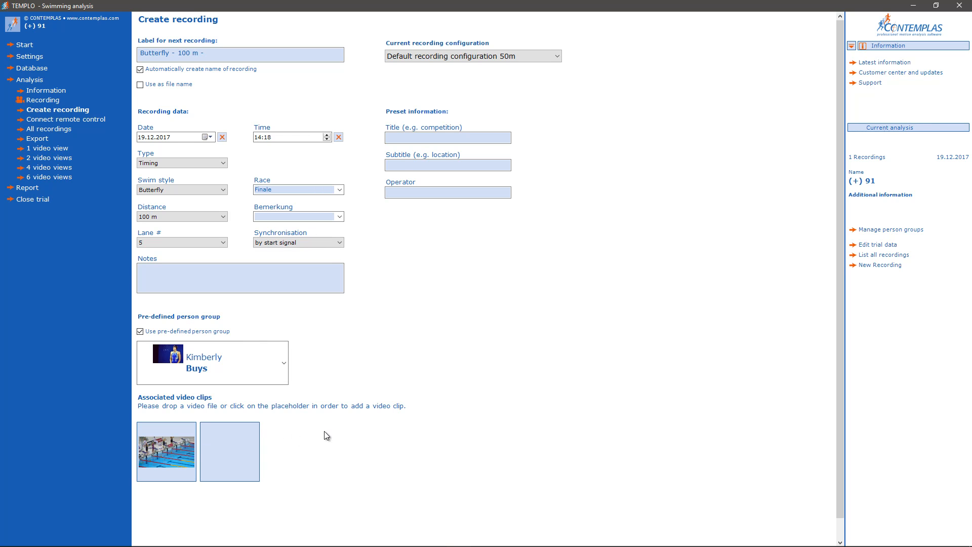
Check the pre-defined person list, the preset title field and the available recording configurations.
left_click(279, 371)
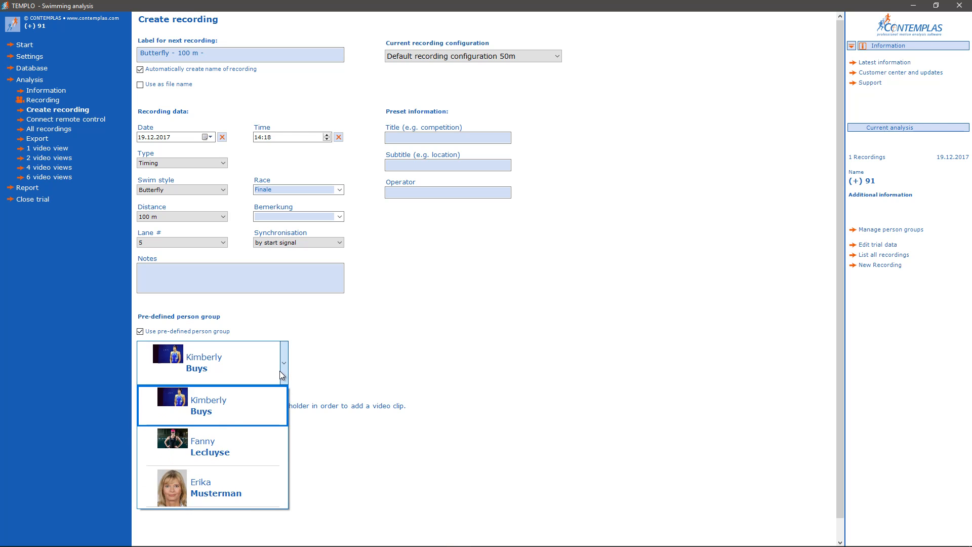
left_click(215, 413)
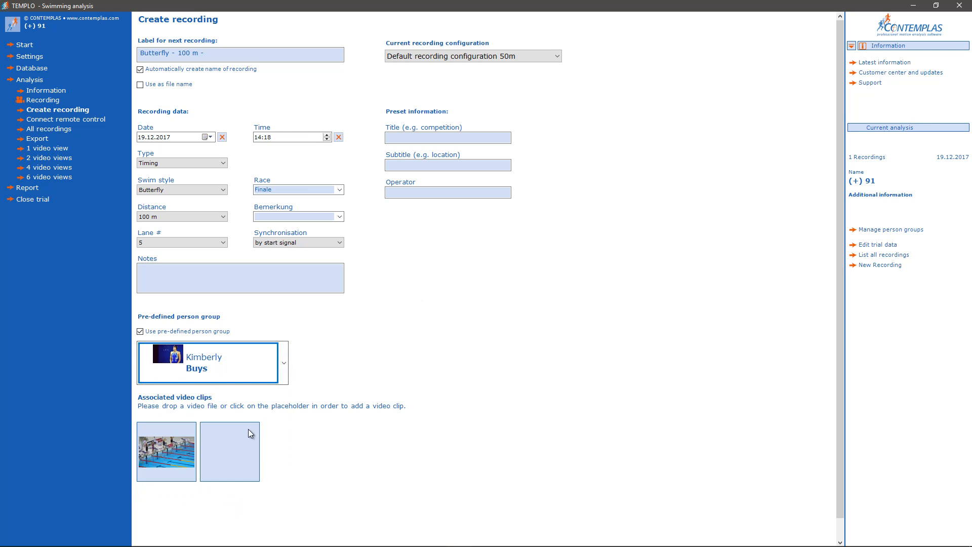
left_click(436, 141)
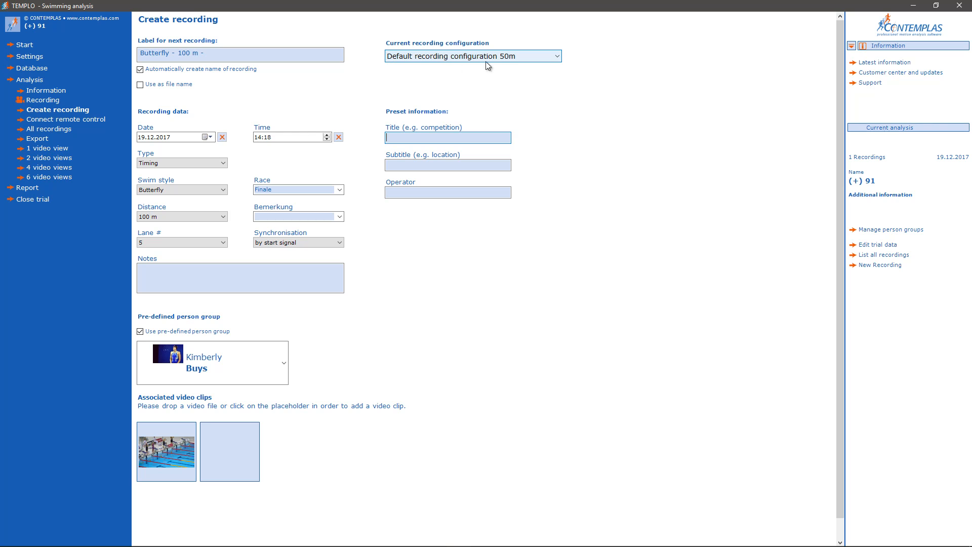
left_click(509, 59)
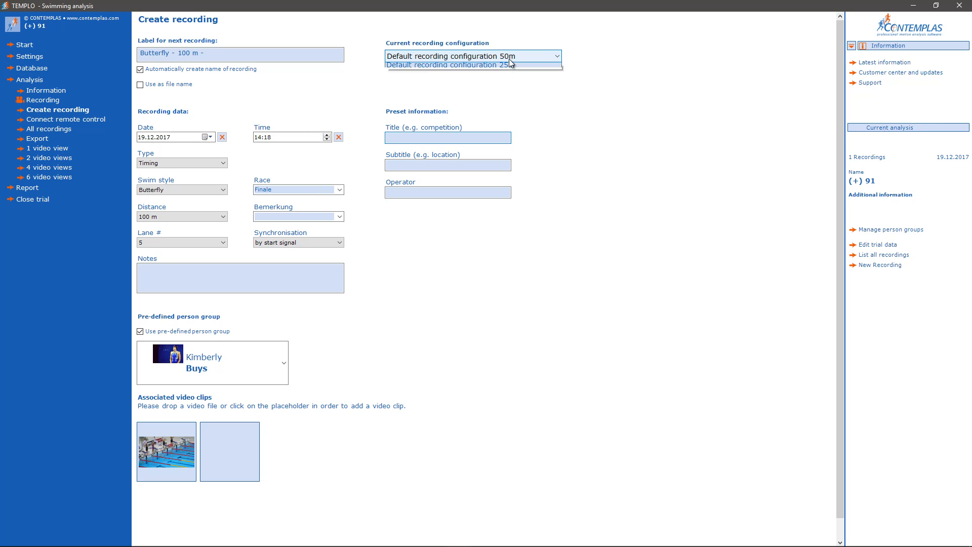
left_click(512, 70)
Open the Butterfly 100 m recording for defining events and briefly play its video.
left_click(54, 130)
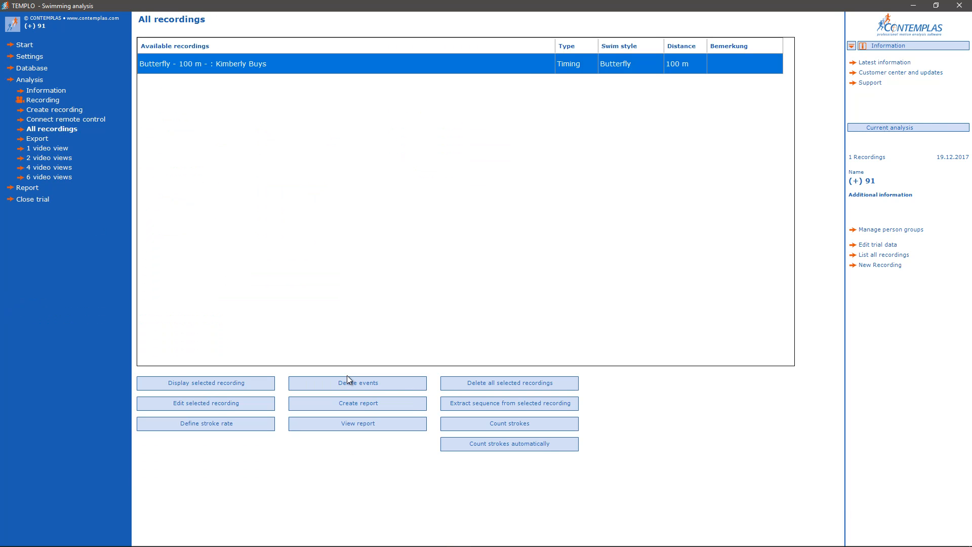
left_click(350, 380)
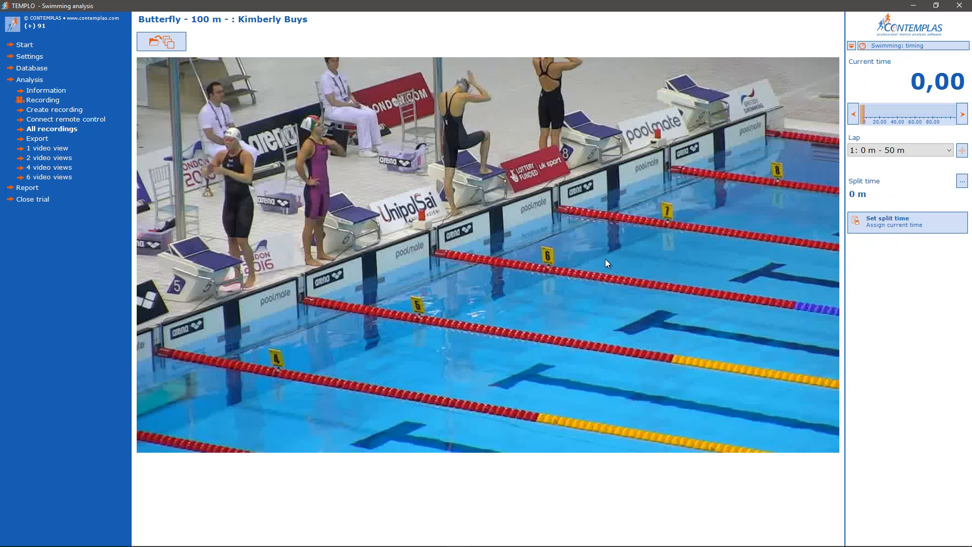
key("space")
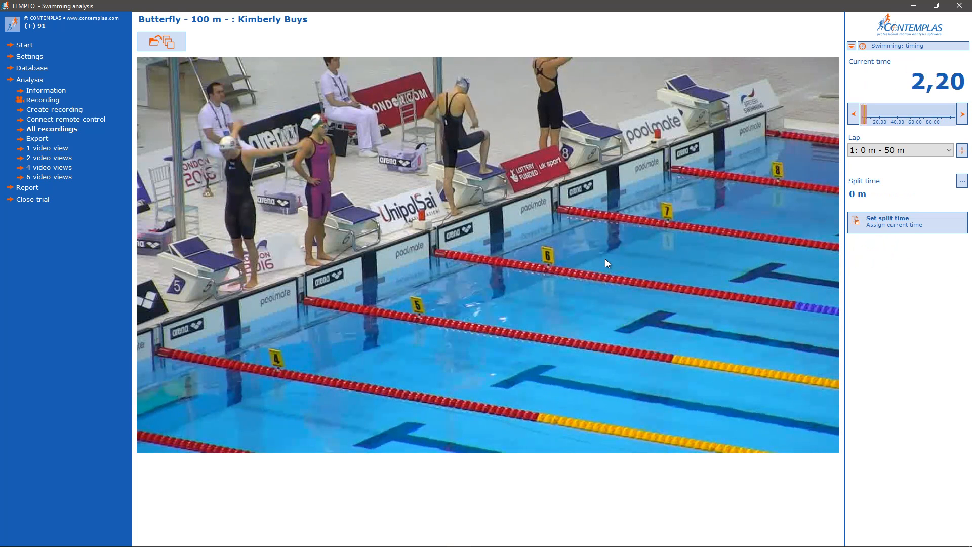
key("space")
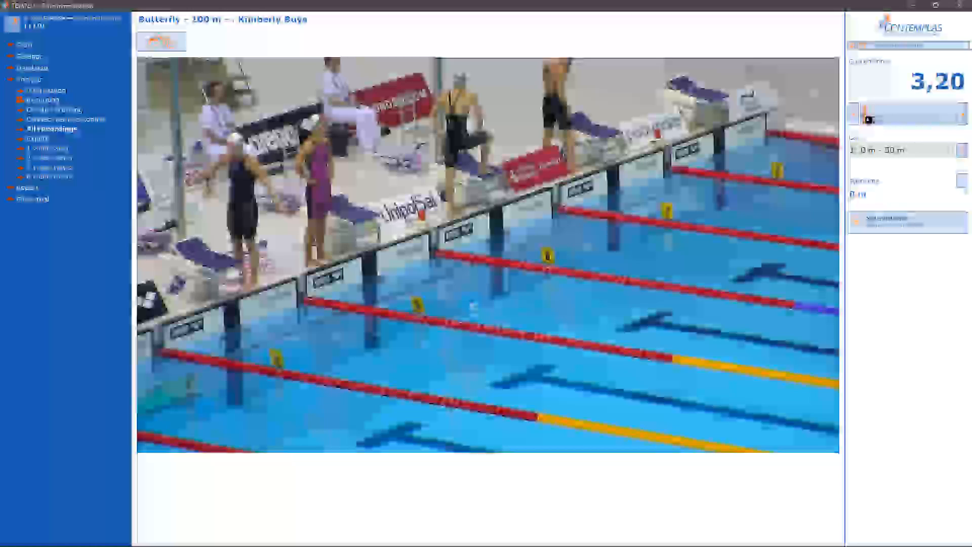
Find the exact frame of the start signal flash at 28,44 and assign it as the 0 m split time.
left_click_drag(864, 115, 886, 118)
key("Right")
key("Right")
key("Right")
key("Right")
key("Right")
key("Right")
key("Right")
key("Right")
key("Right")
key("Right")
key("Right")
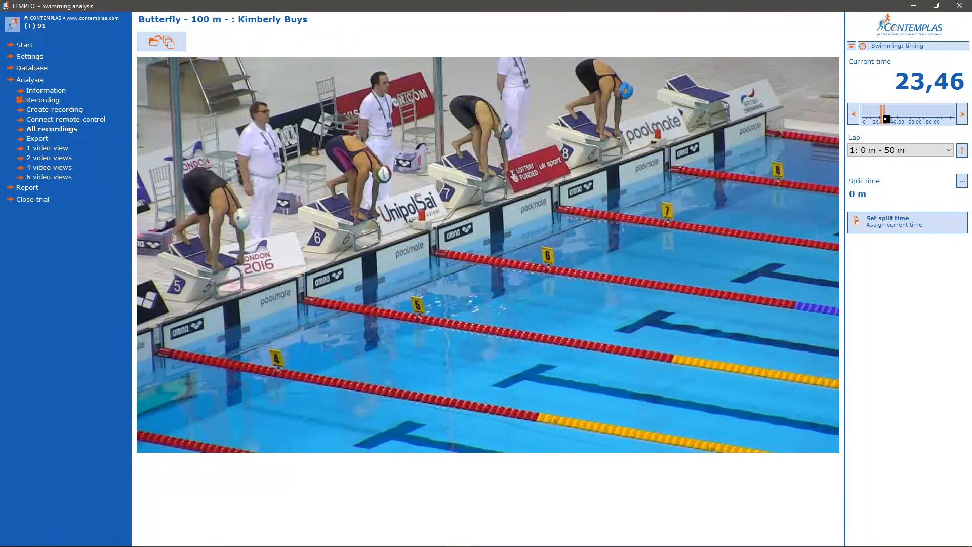
left_click(885, 119)
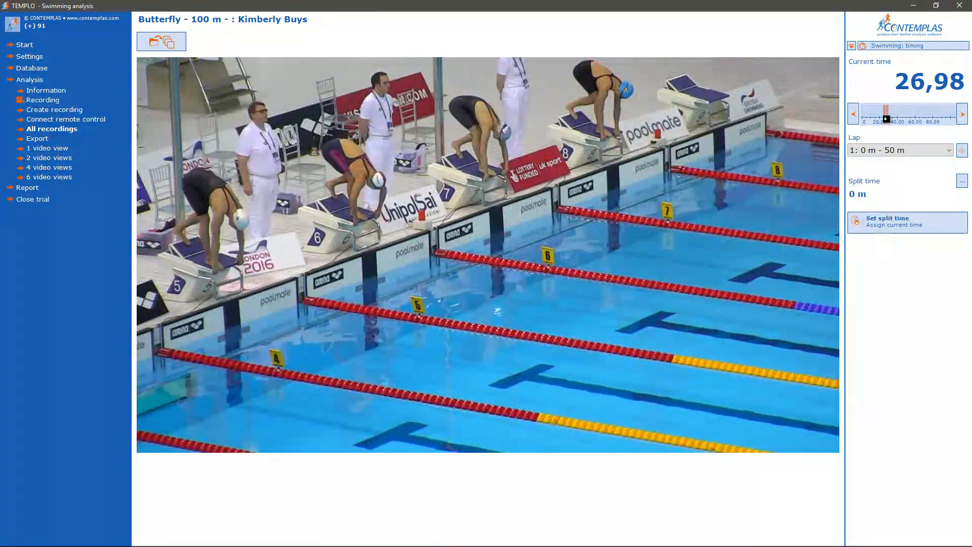
key("Right")
key("Right")
key("Right")
key("Right")
key("Right")
key("Right")
key("Right")
key("Right")
key("Right")
key("Right")
key("Right")
key("Right")
key("Right")
key("Right")
key("Right")
key("Right")
key("Right")
key("Right")
key("Right")
key("Right")
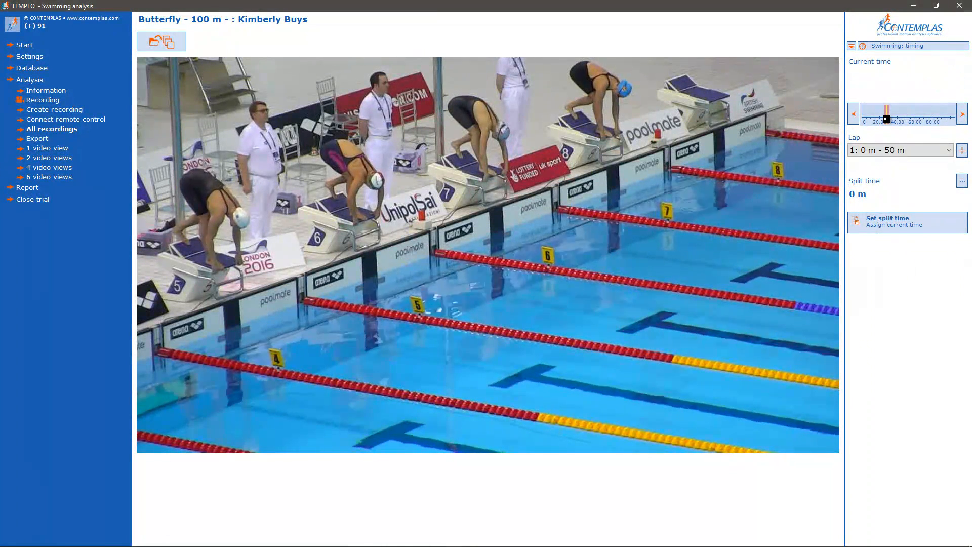
key("Left")
key("Left")
key("Left")
key("Left")
key("Left")
key("Left")
key("Left")
key("Left")
key("Left")
key("Left")
key("Left")
key("Left")
key("Left")
key("Left")
key("Left")
key("Right")
key("Right")
key("Right")
key("Left")
key("Left")
key("Right")
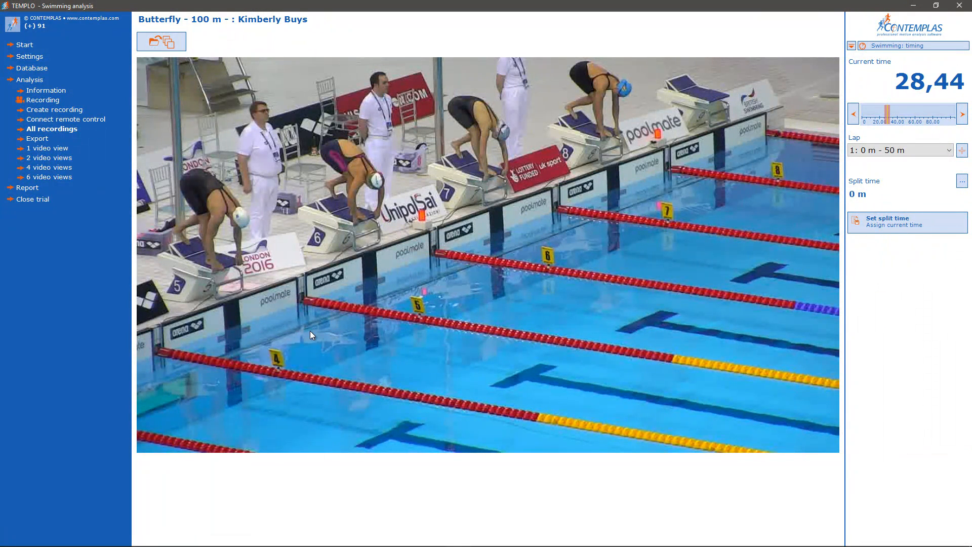
left_click(875, 219)
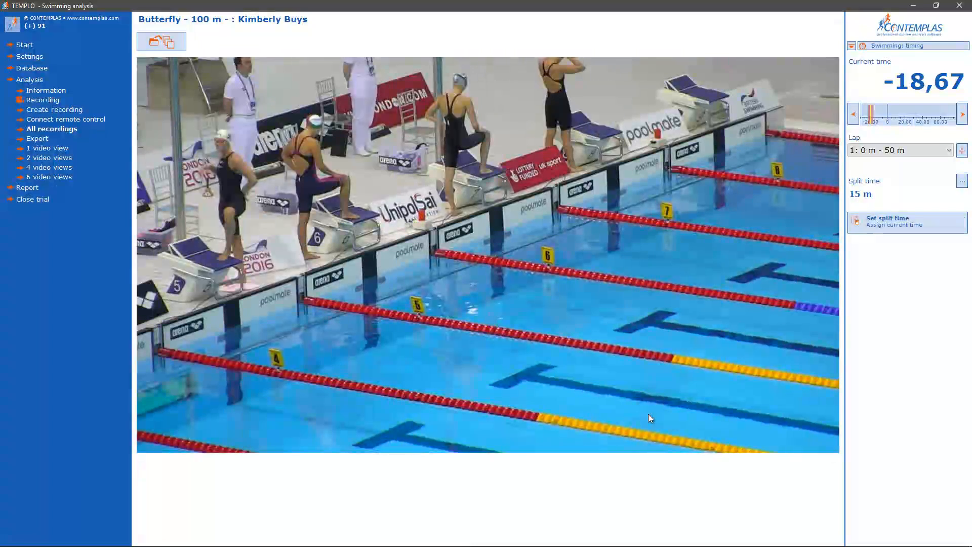
Assign the first-lap split times at 15 m, 25 m, 35 m, 45 m and 50 m as the lane 5 swimmer reaches each mark.
left_click_drag(871, 121, 891, 119)
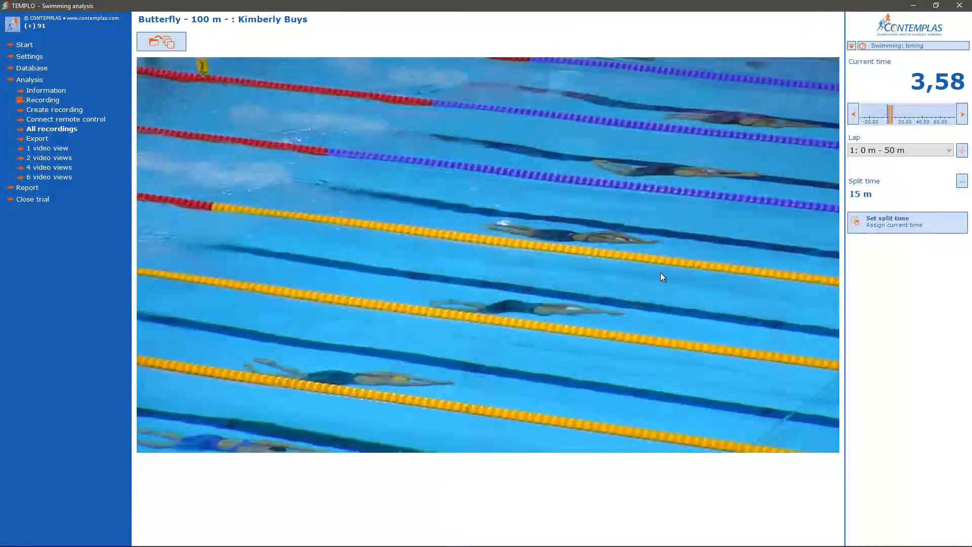
key("space")
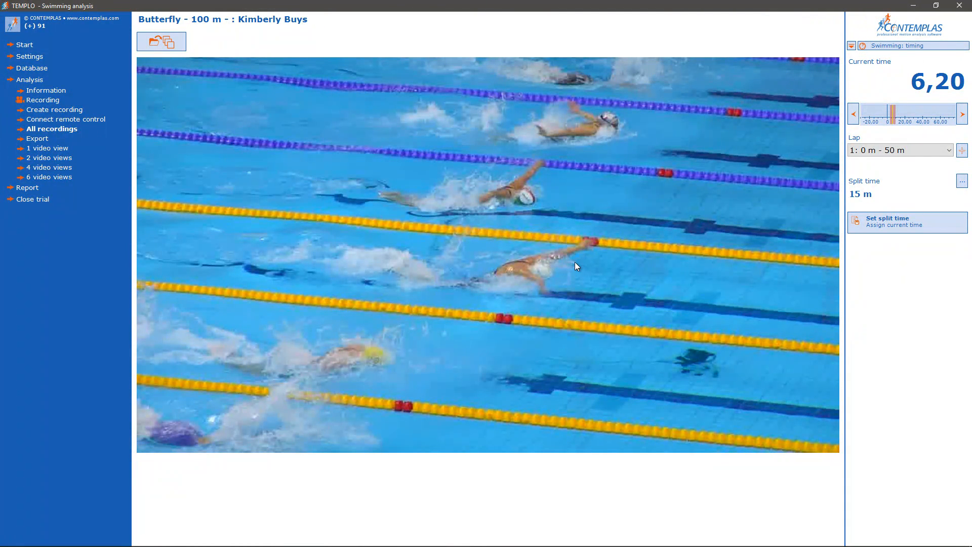
left_click(900, 222)
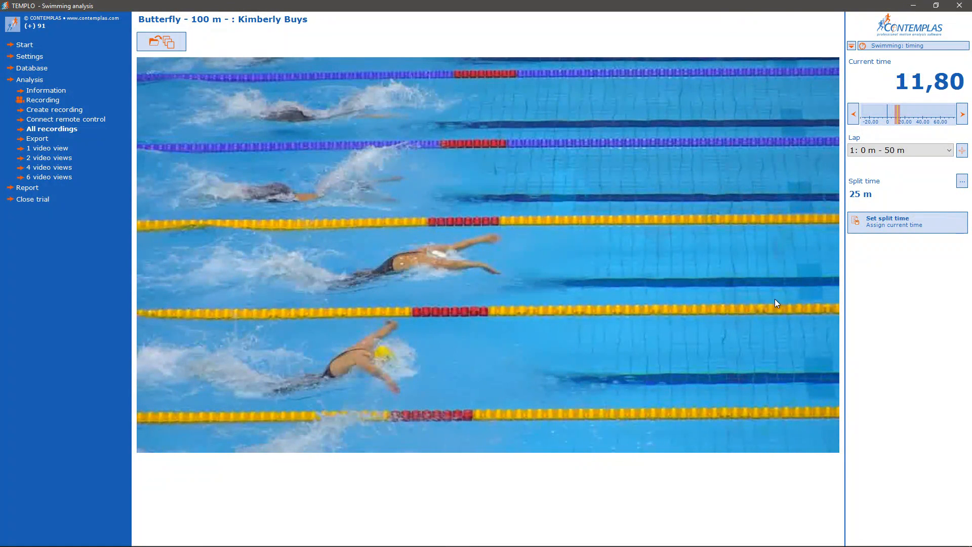
left_click(900, 222)
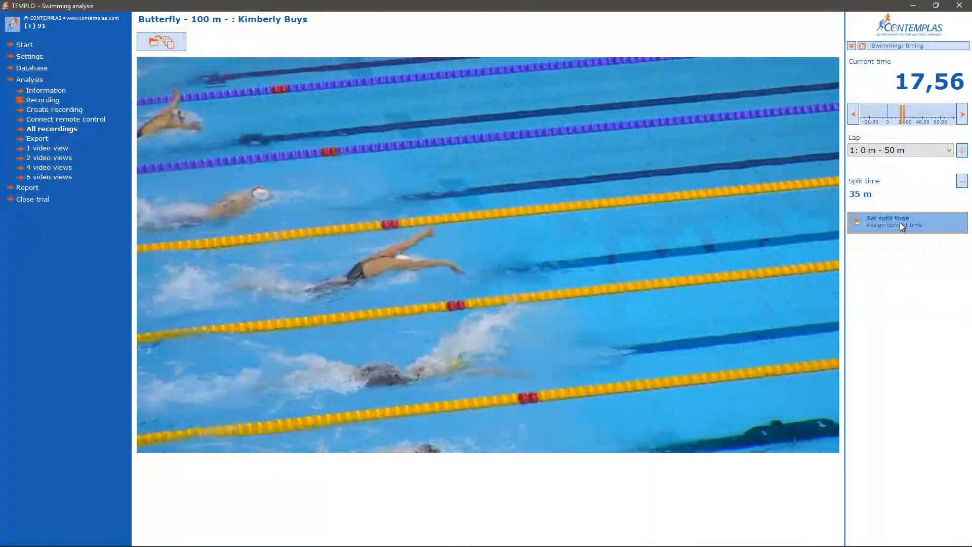
left_click(899, 223)
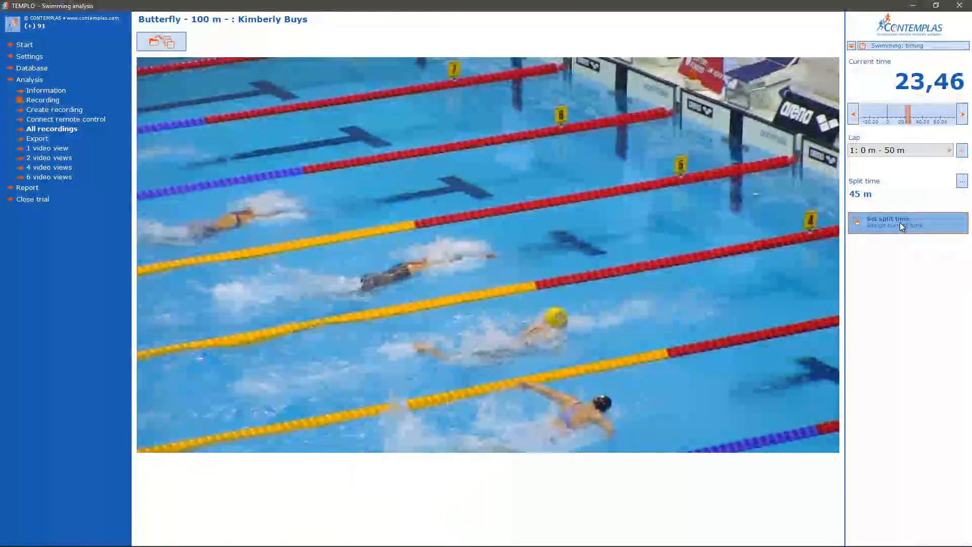
left_click(899, 223)
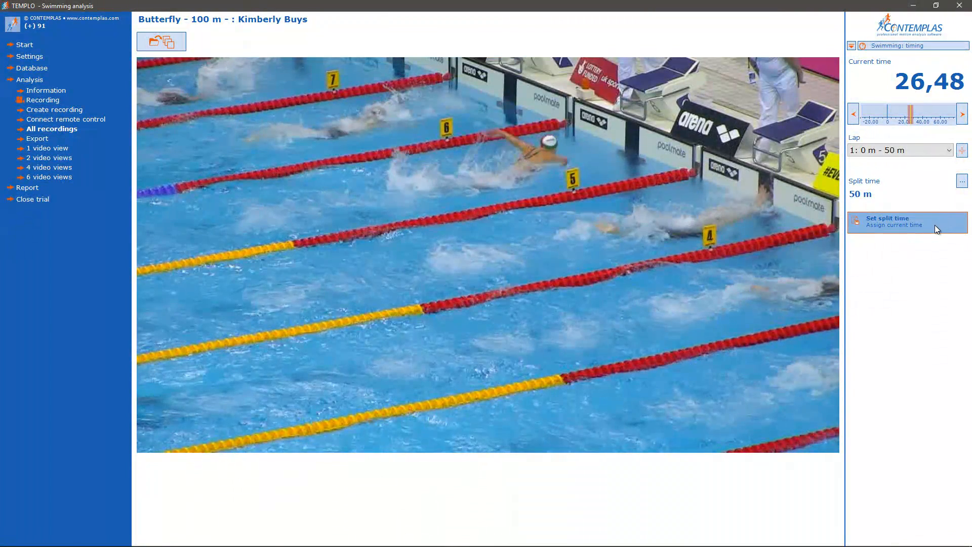
left_click(933, 225)
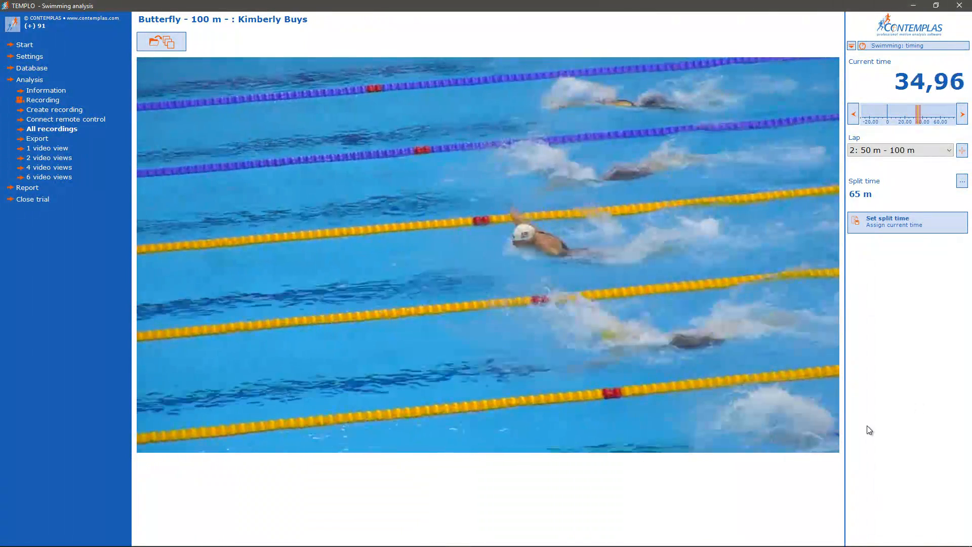
Assign the second-lap split times at 65 m, 75 m, 85 m, 95 m and 100 m for the lane 5 swimmer.
left_click(890, 226)
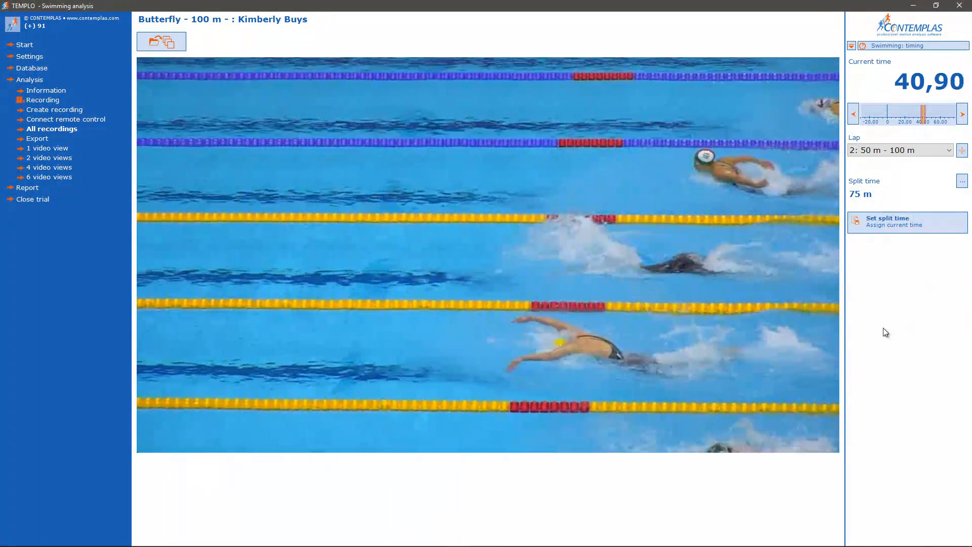
left_click(901, 220)
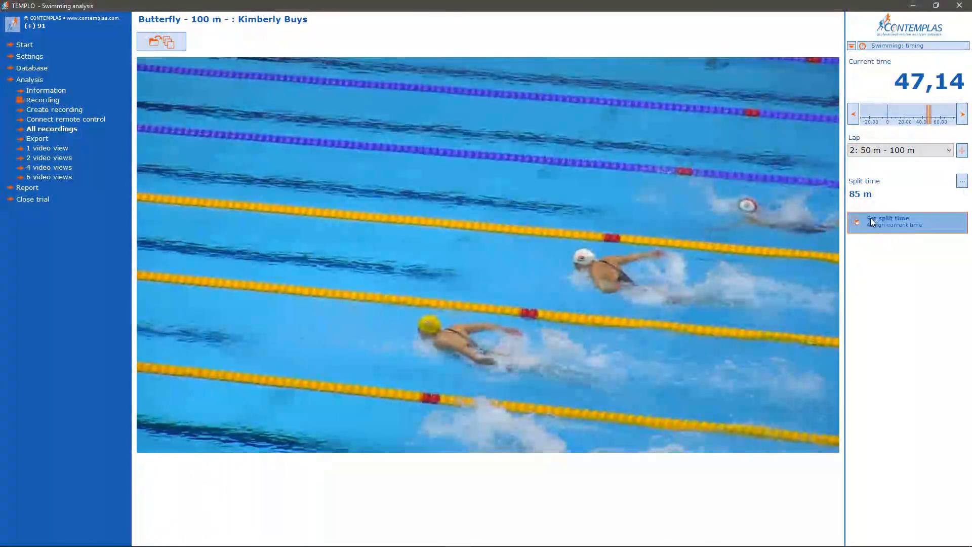
left_click(870, 219)
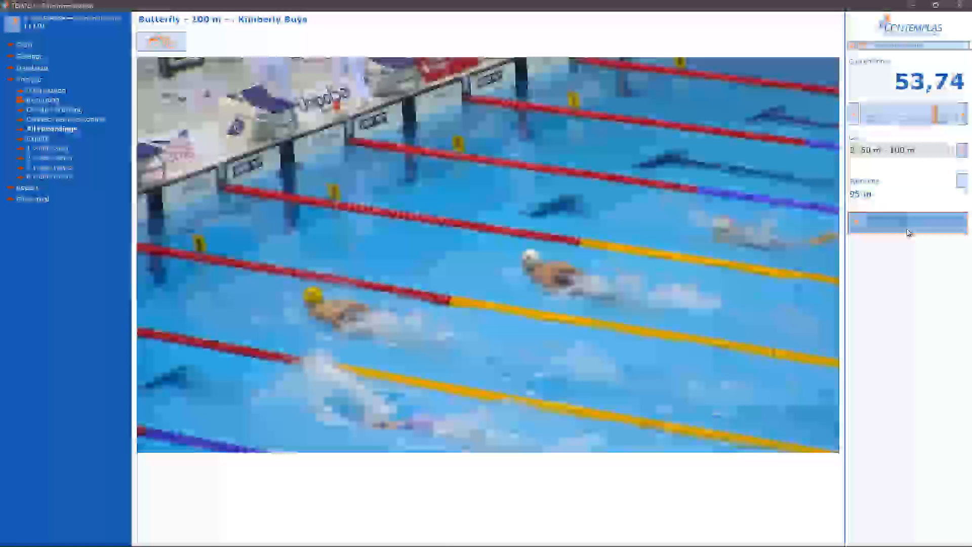
left_click(904, 226)
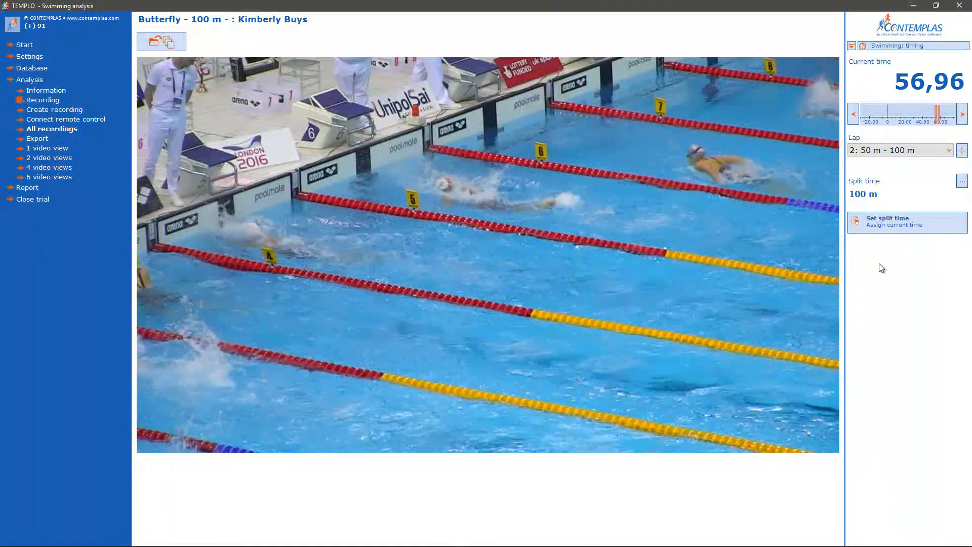
left_click(896, 226)
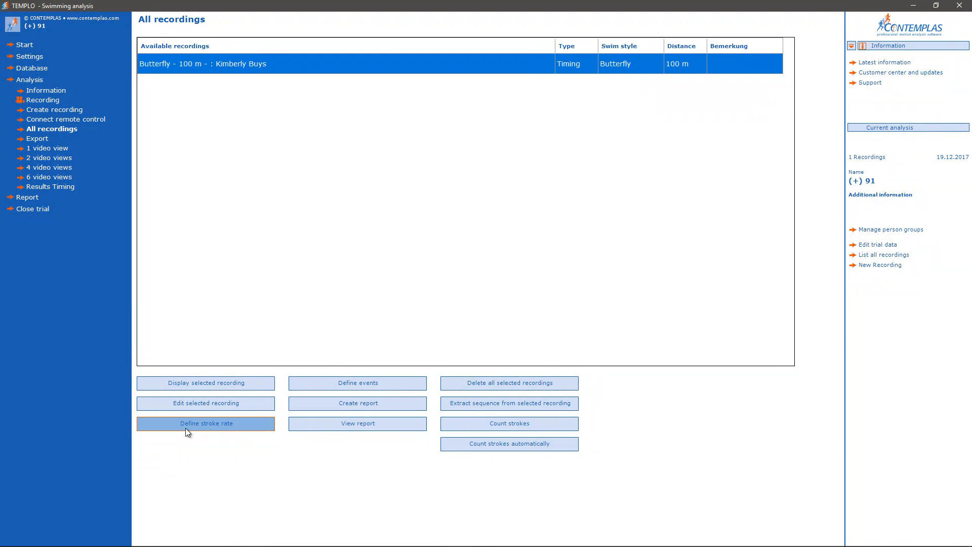
Open the stroke rate definition for the Butterfly 100 m recording.
left_click(217, 424)
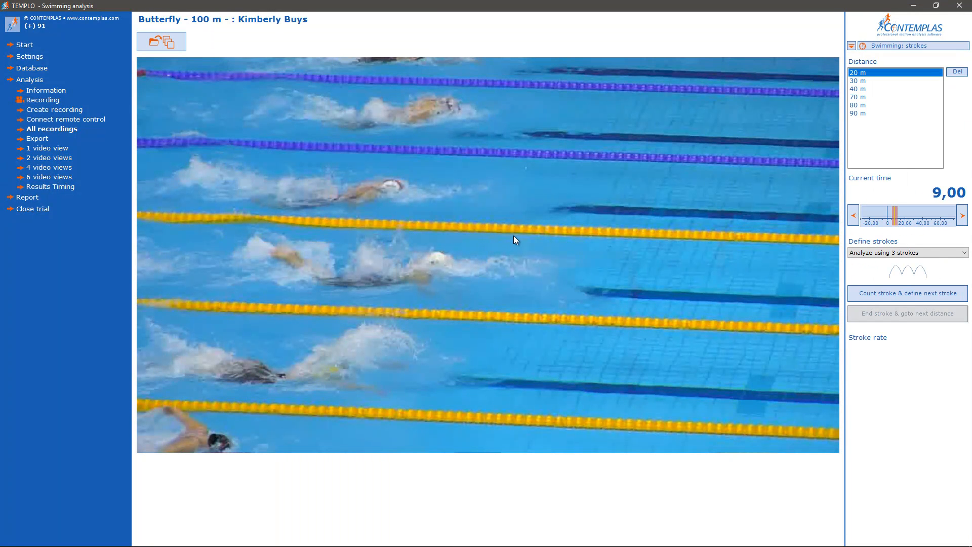
left_click(926, 46)
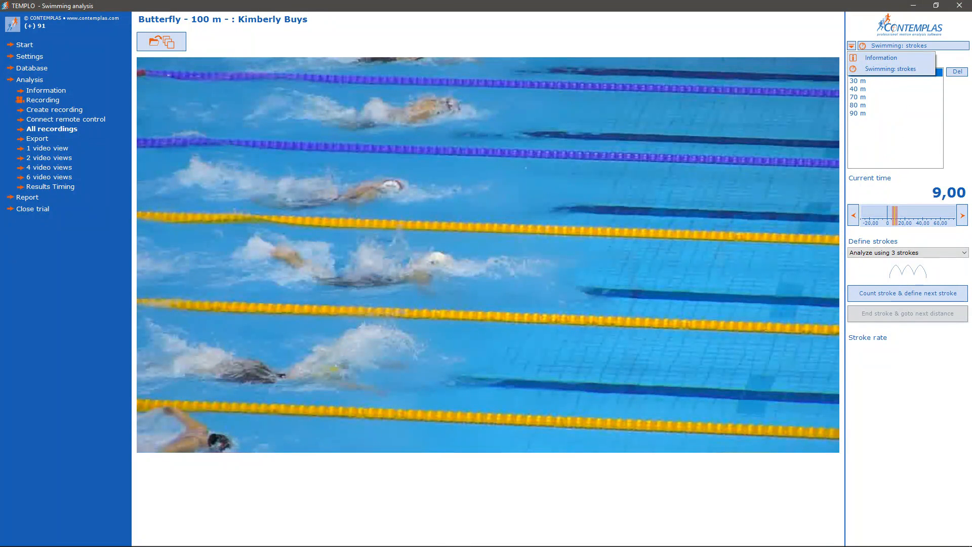
left_click(960, 115)
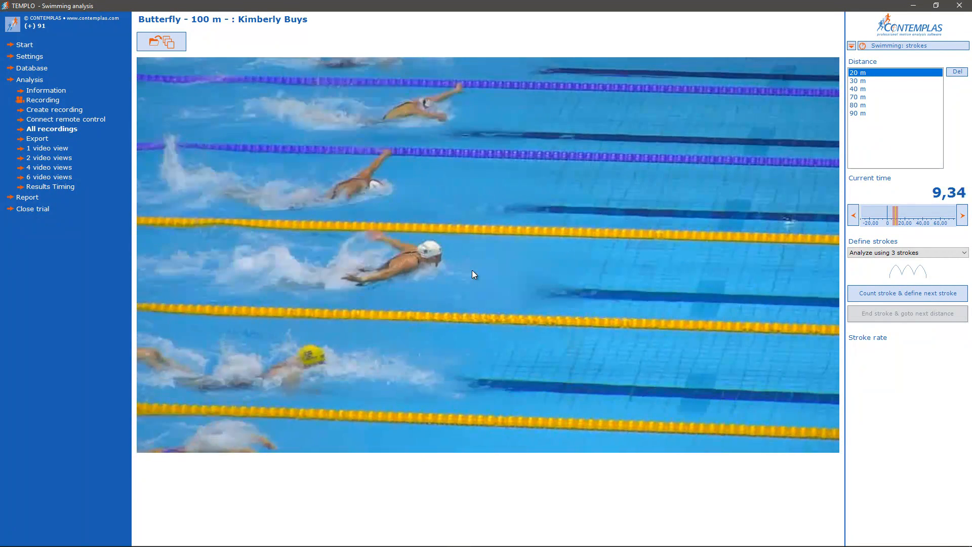
Define the 20 m stroke rate over three strokes of the lane 5 swimmer, starting at hand entry at 9,60.
scroll(573, 266, "up", 2)
scroll(573, 266, "down", 2)
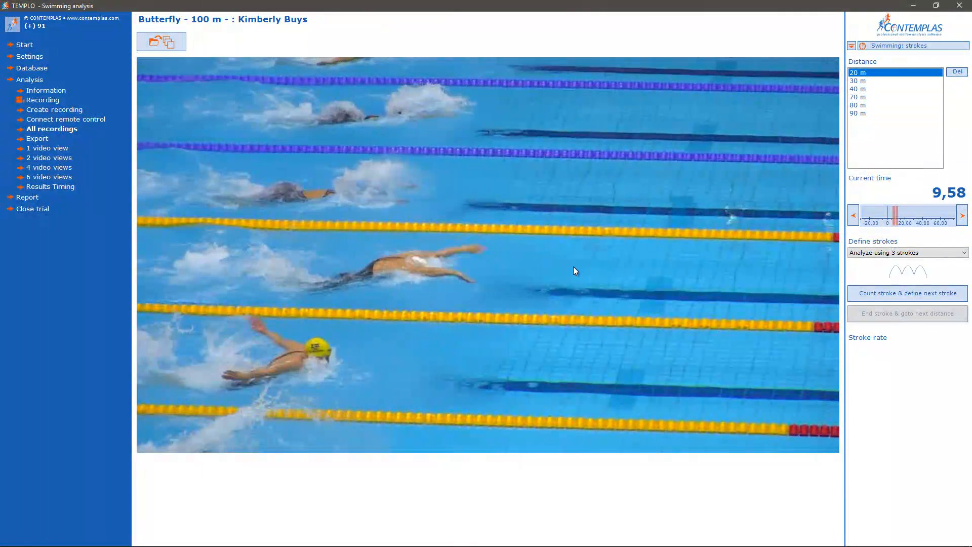
scroll(573, 271, "up", 1)
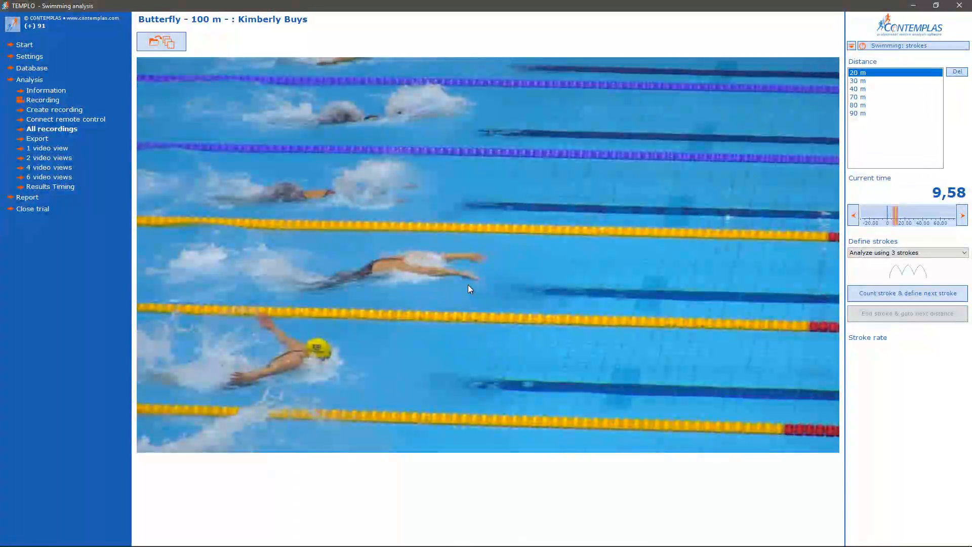
scroll(467, 286, "down", 1)
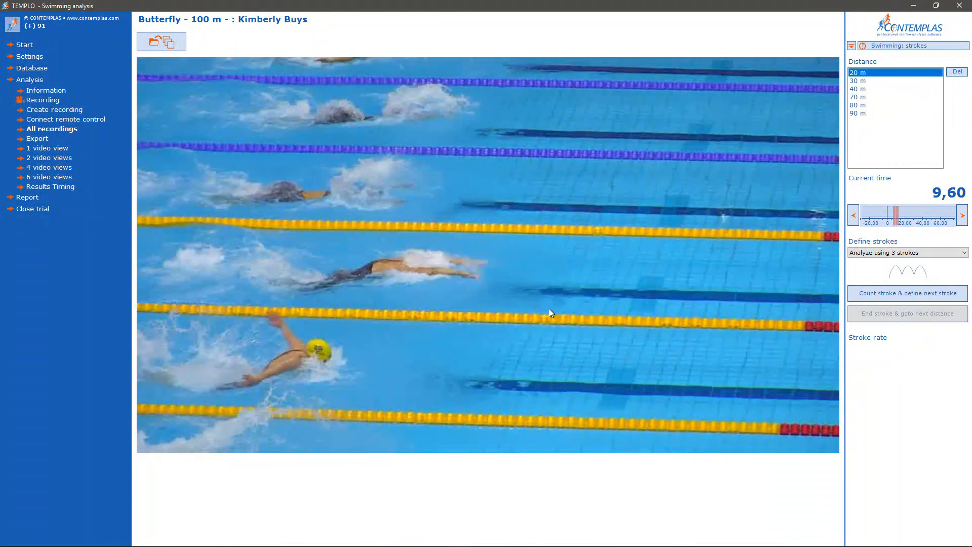
left_click(873, 297)
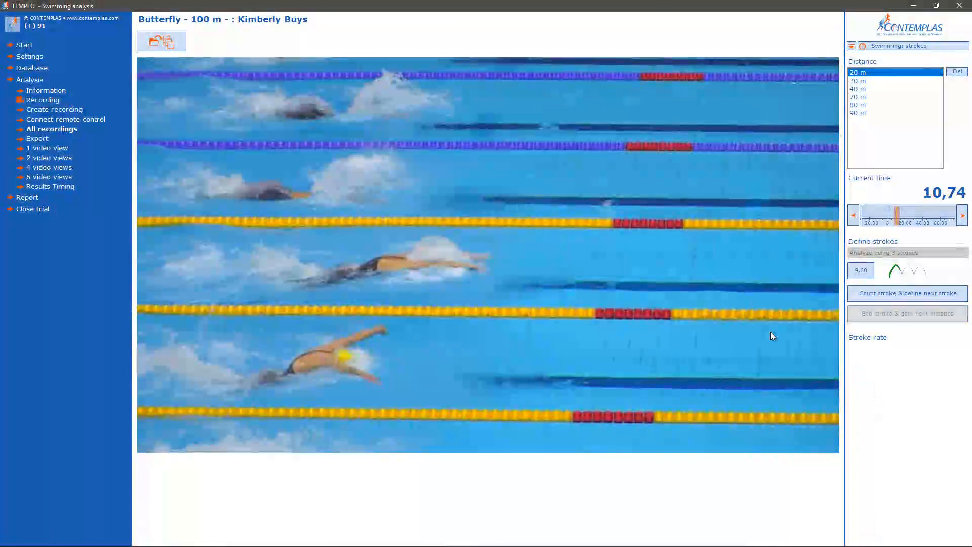
left_click(867, 295)
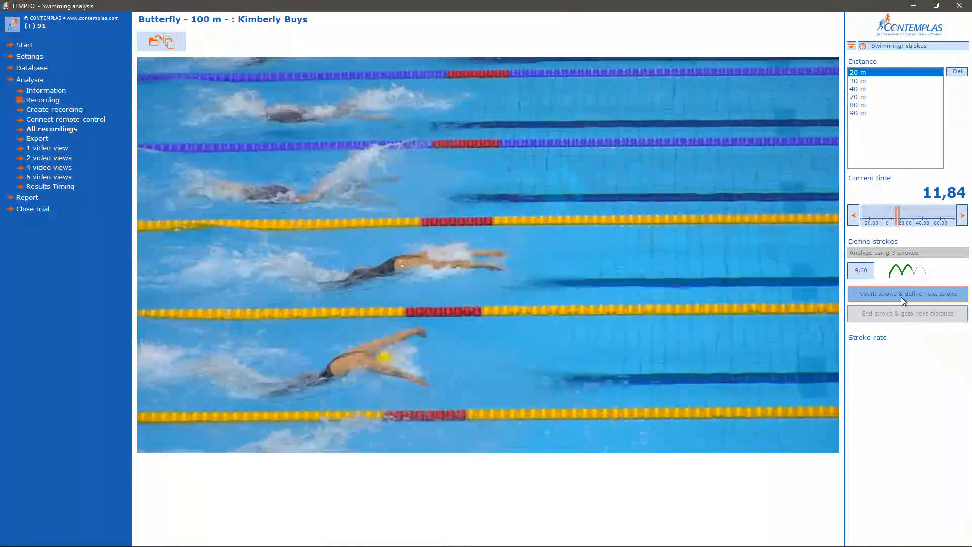
left_click(901, 297)
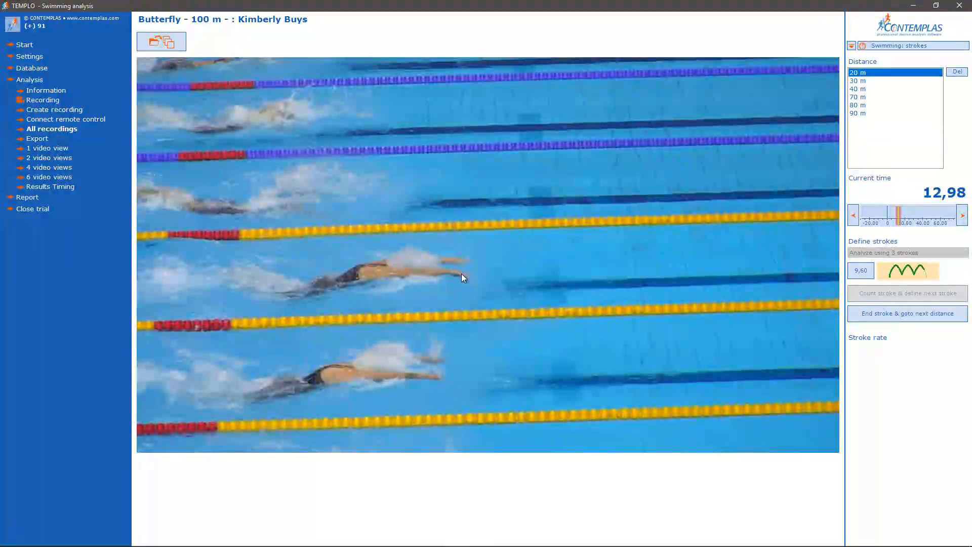
left_click(881, 314)
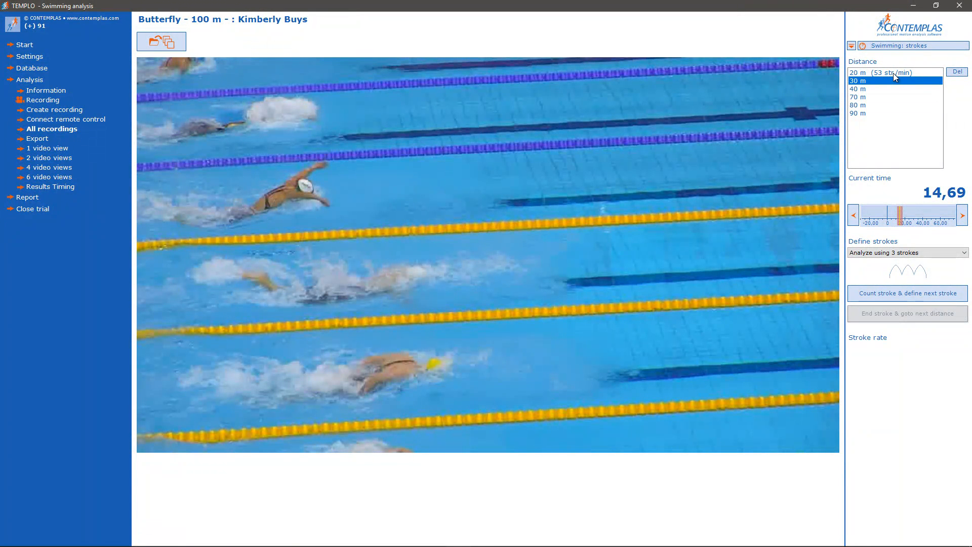
Define the 30 m stroke rate over three strokes, starting at the hand entry at 15,30.
scroll(569, 346, "down", 15)
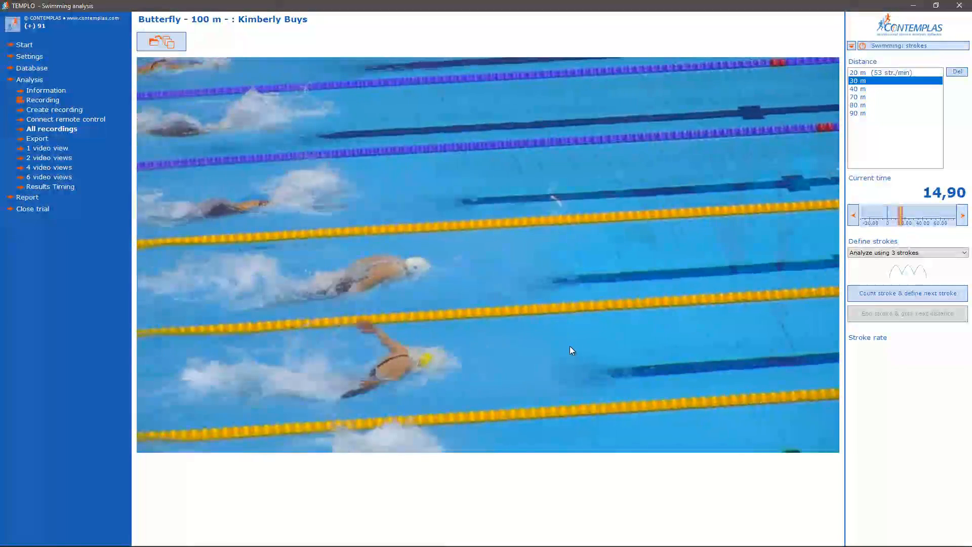
scroll(568, 347, "up", 2)
scroll(569, 347, "down", 1)
left_click(899, 296)
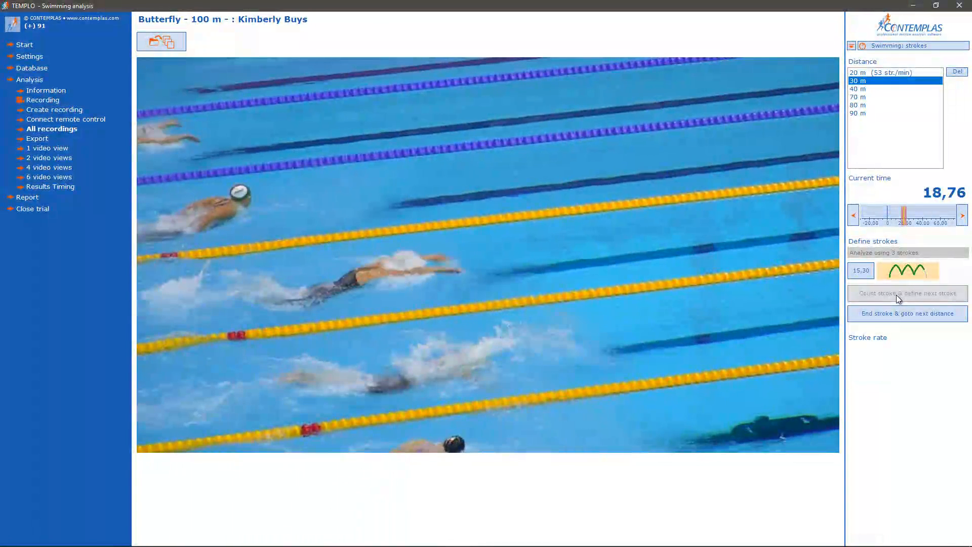
left_click(903, 312)
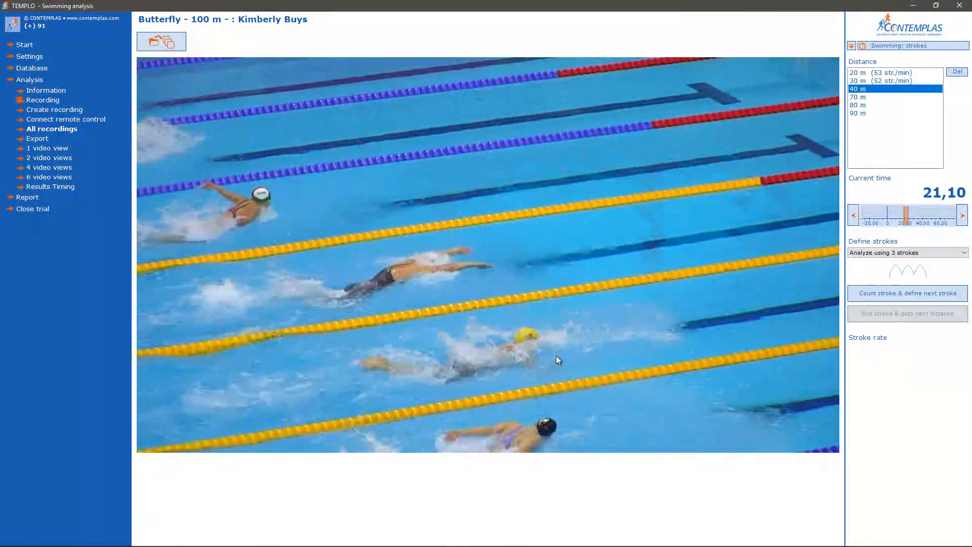
Define the 40 m stroke rate over three strokes, starting at the hand entry at 21,12.
left_click(940, 292)
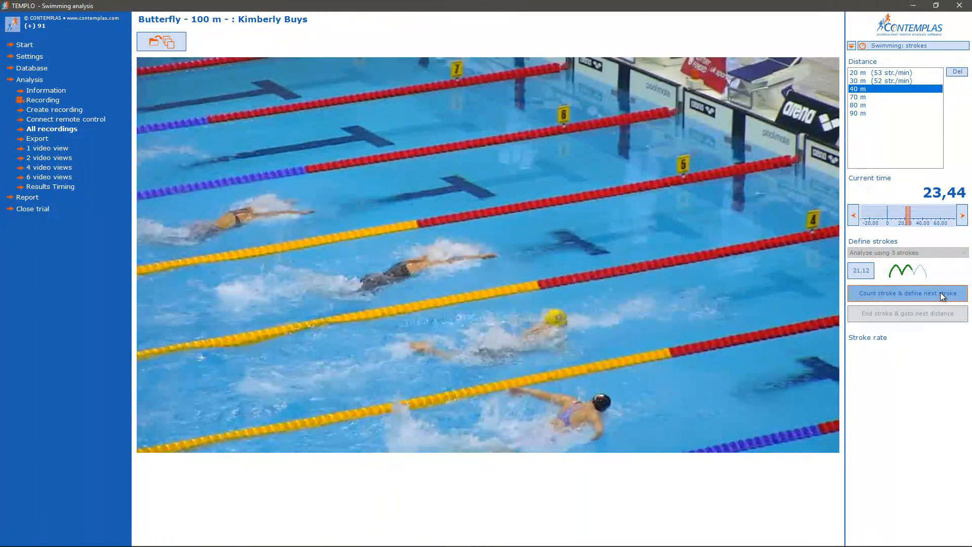
left_click(940, 293)
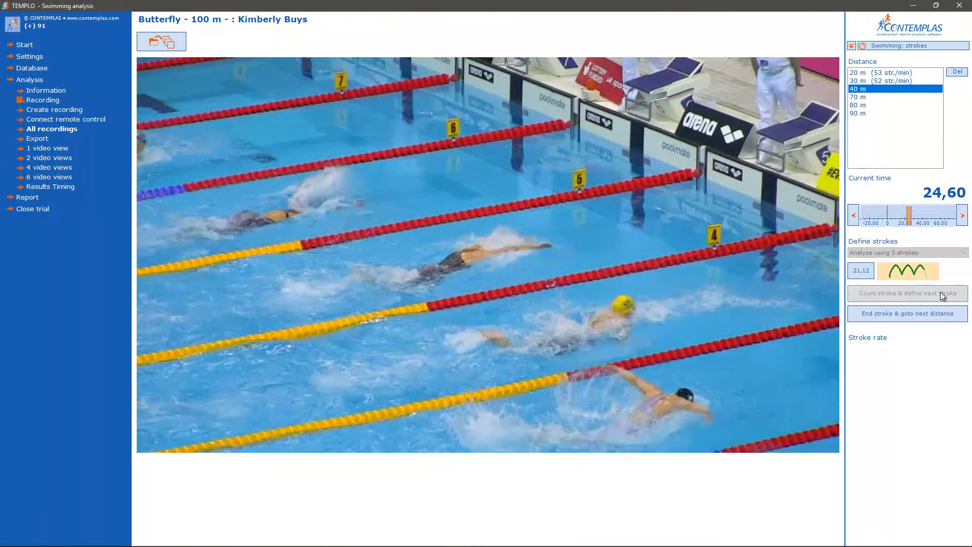
left_click(939, 315)
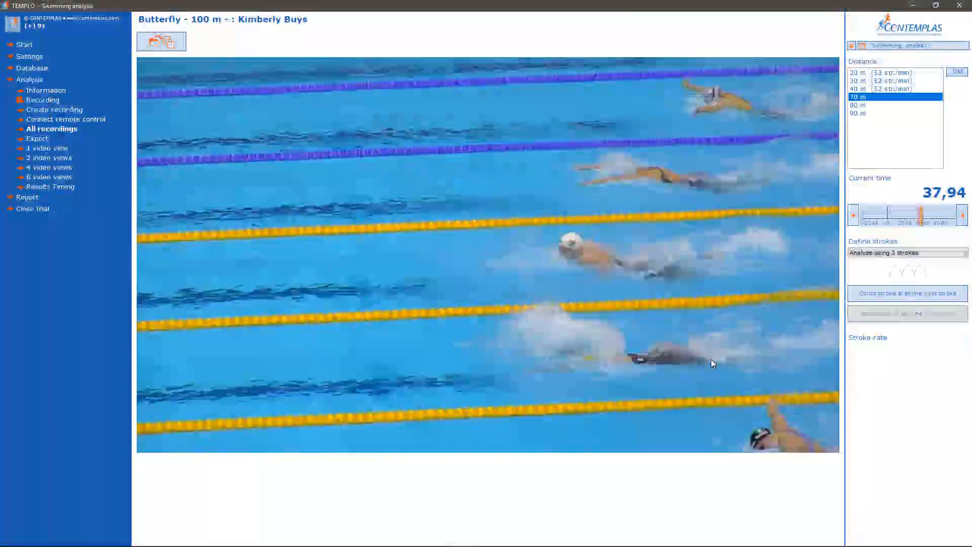
Define the 70 m stroke rate over three strokes, starting at the second-lap hand entry at 38,46.
scroll(691, 350, "down", 15)
scroll(689, 349, "up", 6)
scroll(689, 353, "down", 1)
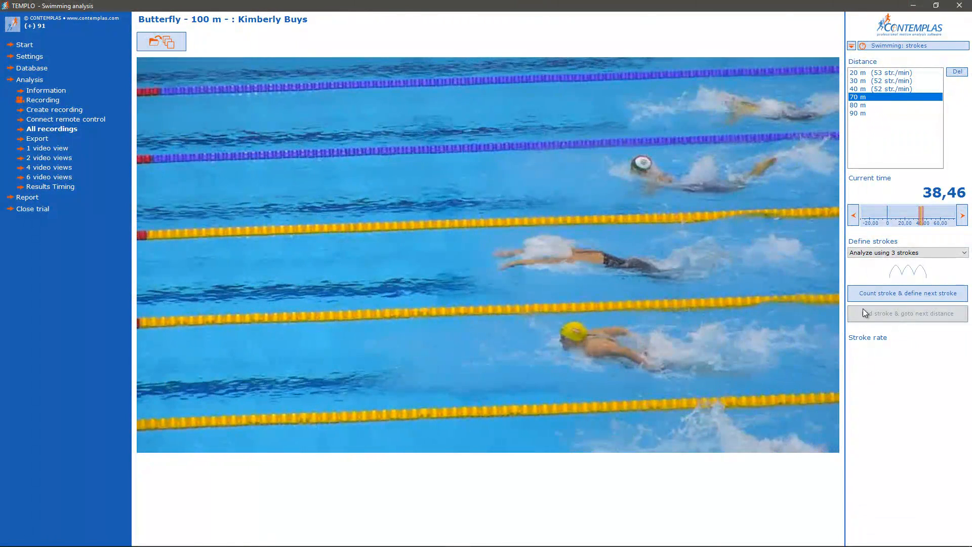
left_click(900, 293)
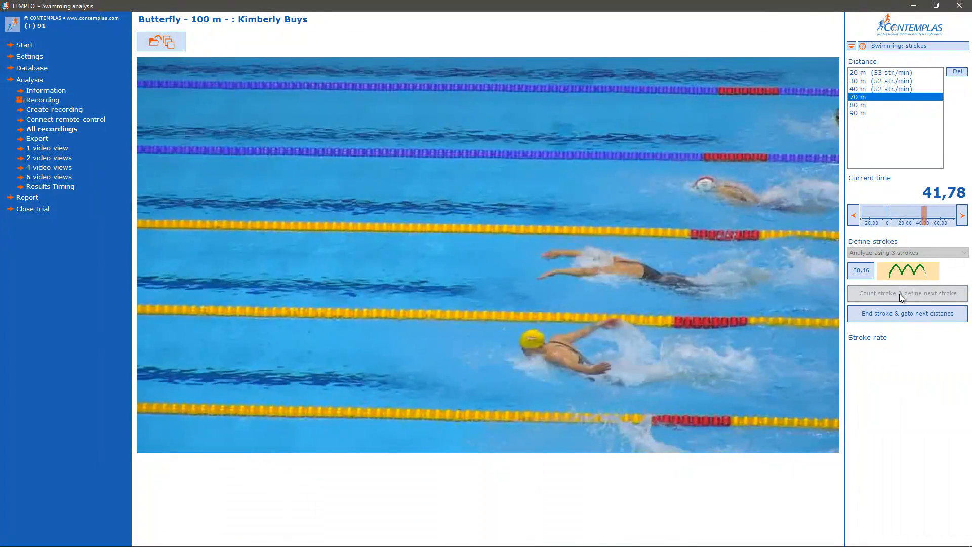
left_click(906, 307)
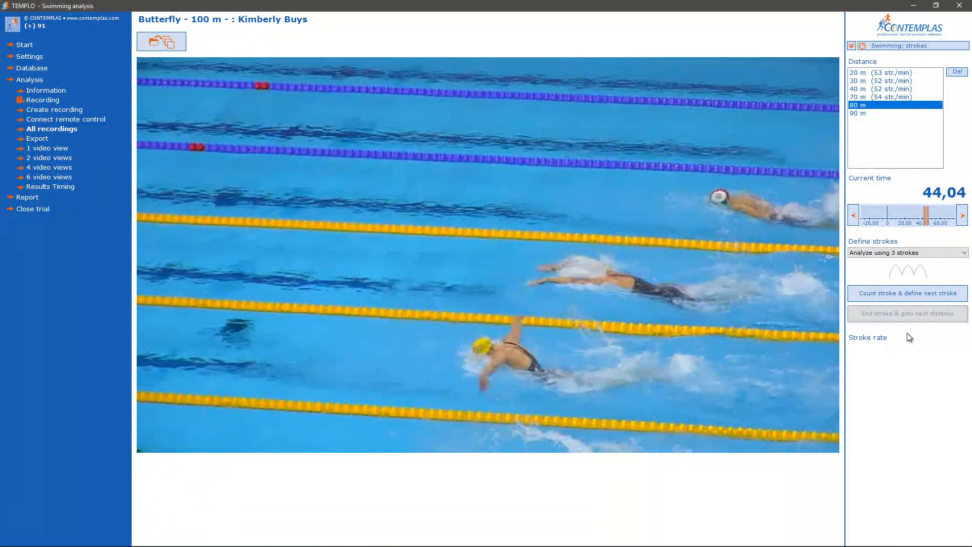
Define the 80 m and 90 m stroke rates over three strokes each, starting at 44,02 and 50,76.
left_click(891, 292)
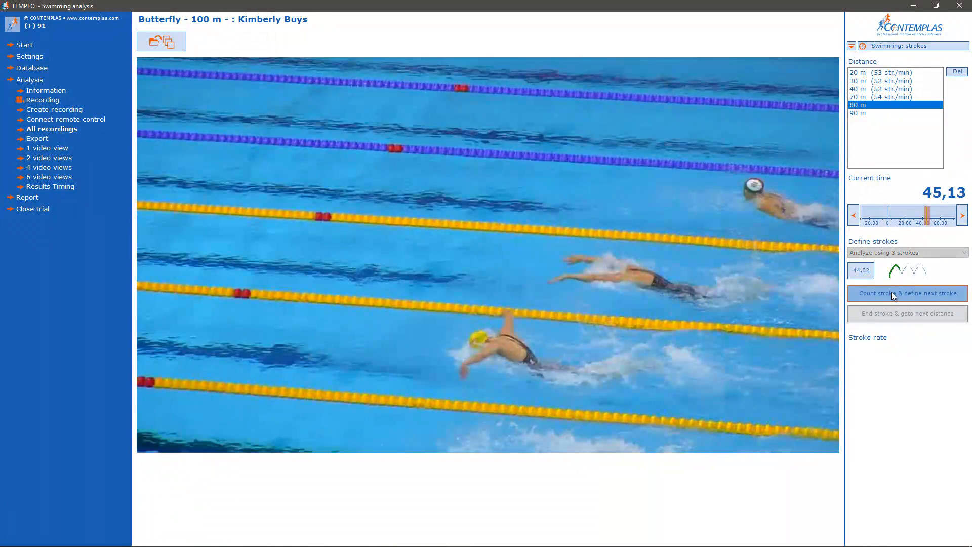
left_click(892, 313)
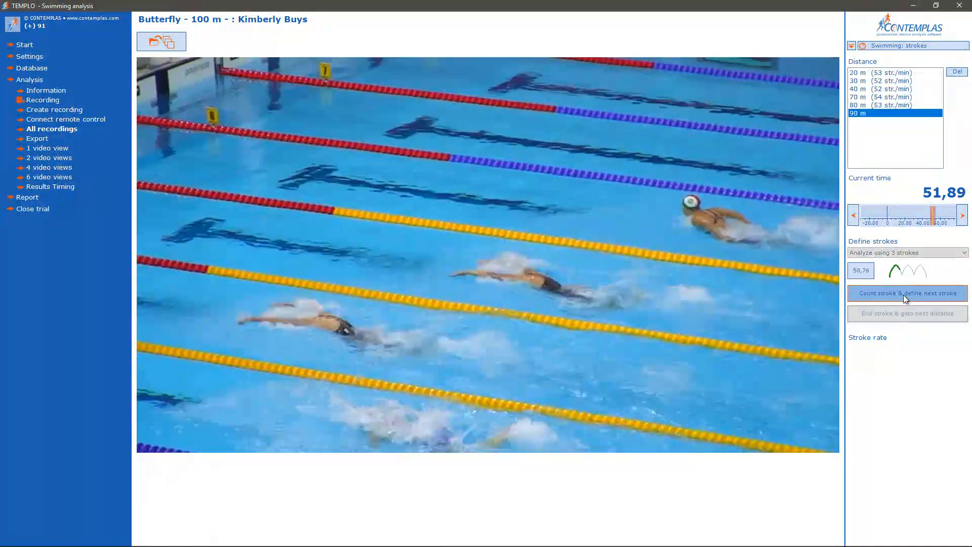
left_click(903, 294)
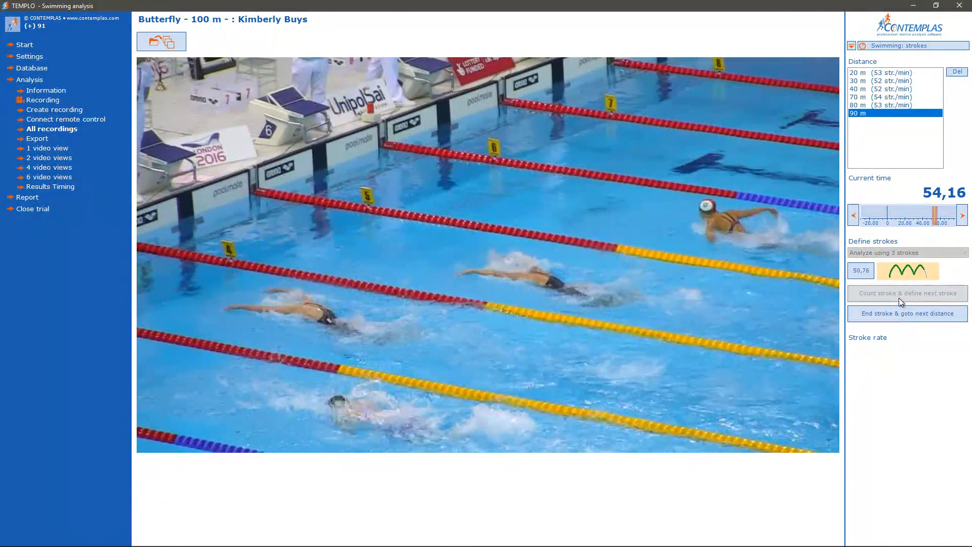
left_click(906, 314)
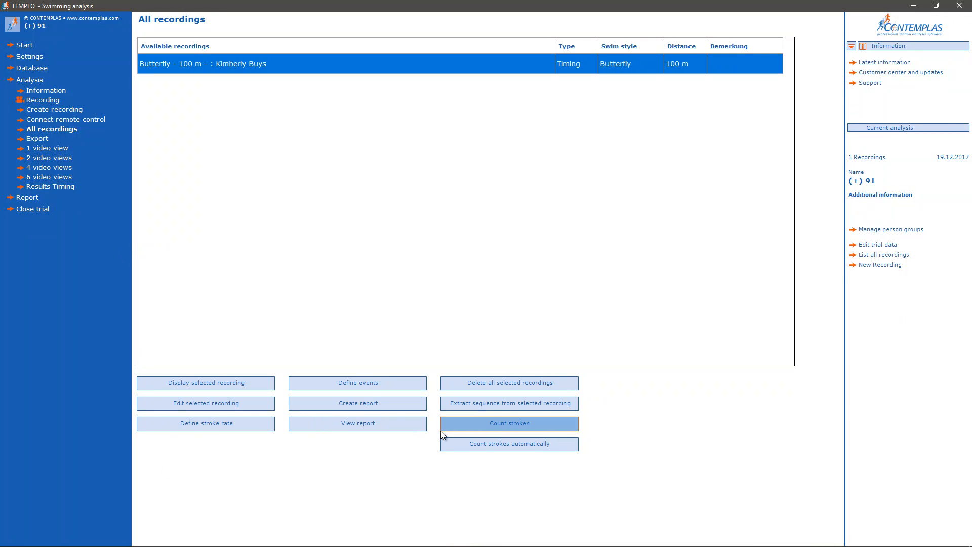
Start manual stroke counting for the Butterfly 100 m recording and count the first lap 1 stroke at 6,30.
left_click(506, 424)
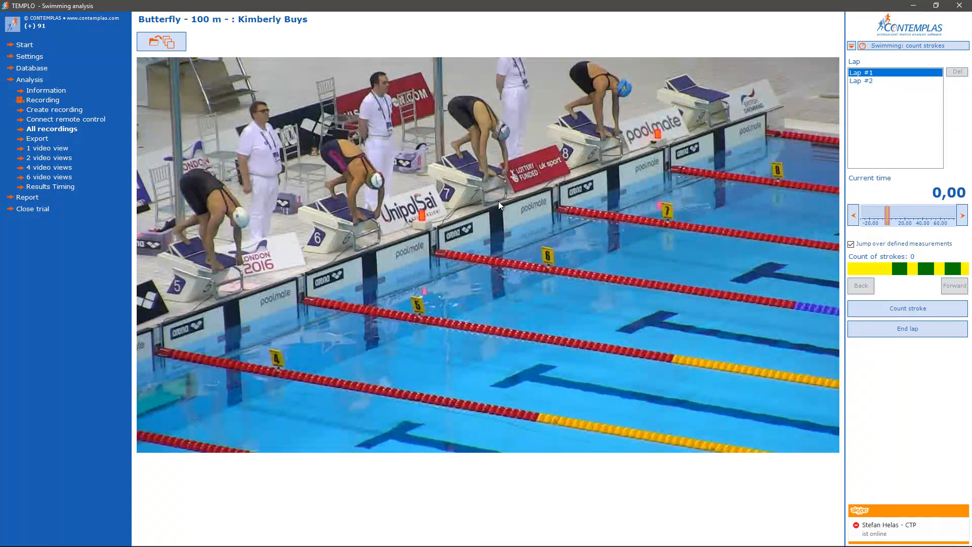
scroll(494, 200, "down", 6)
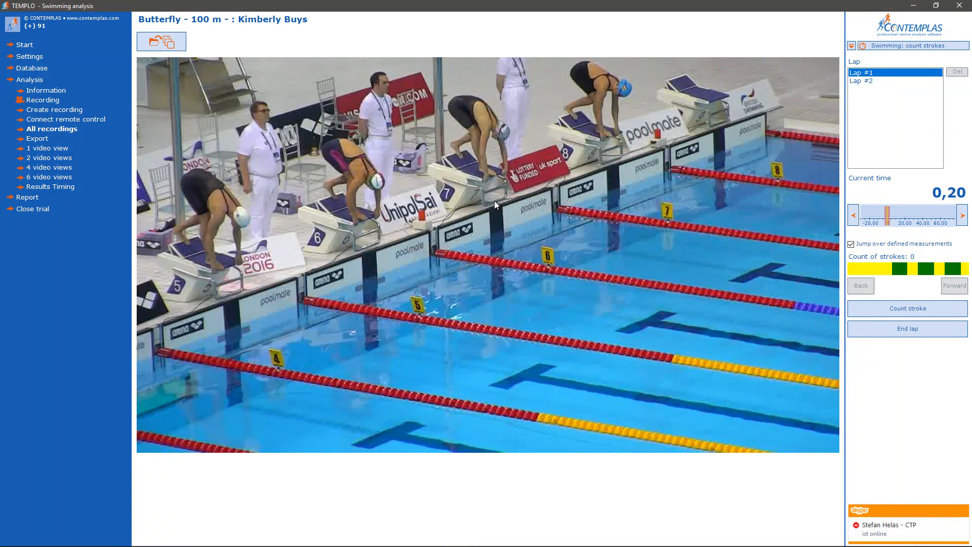
scroll(494, 200, "down", 14)
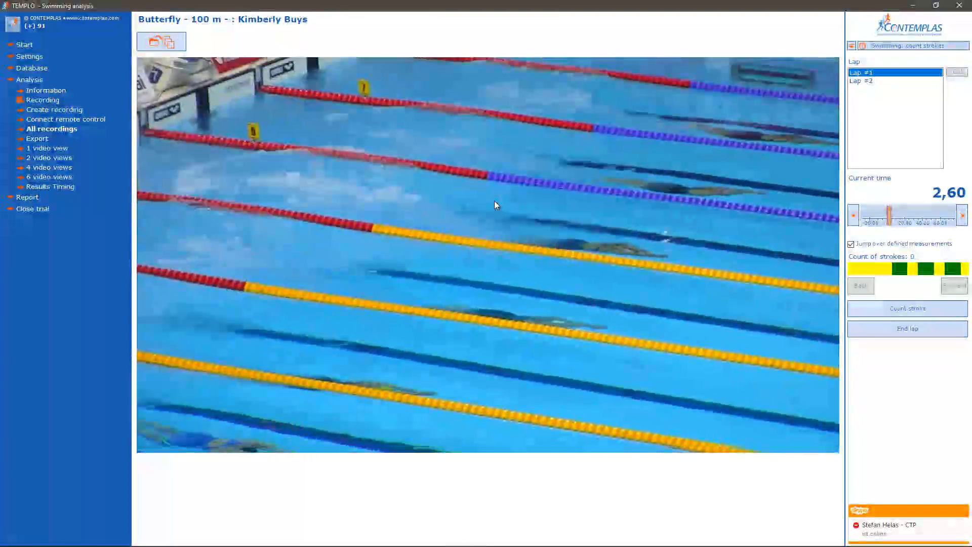
scroll(494, 201, "down", 8)
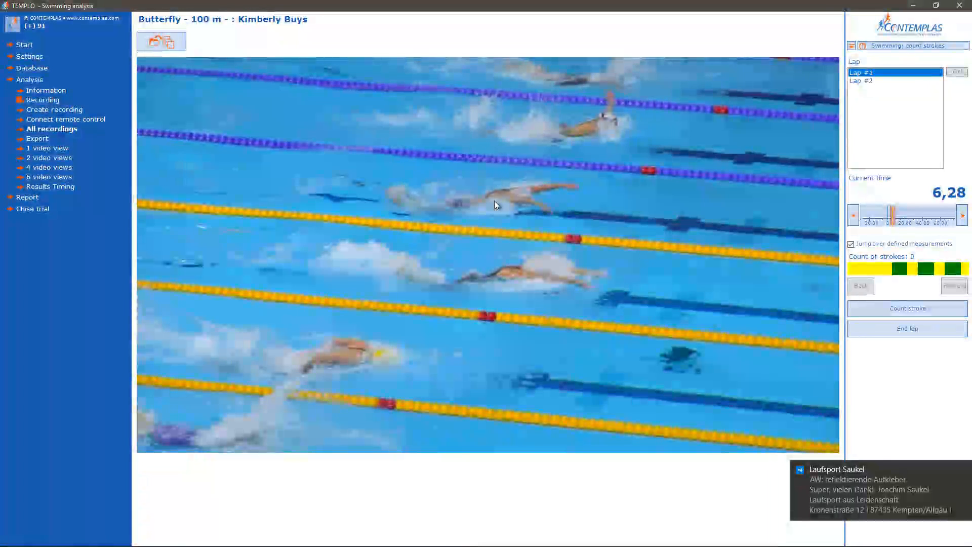
scroll(494, 200, "up", 2)
scroll(494, 200, "down", 2)
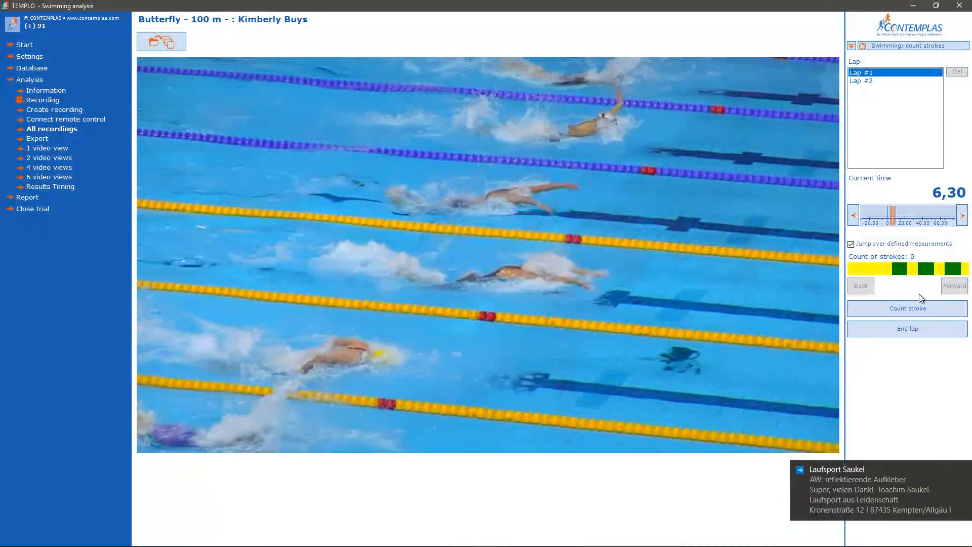
left_click(910, 311)
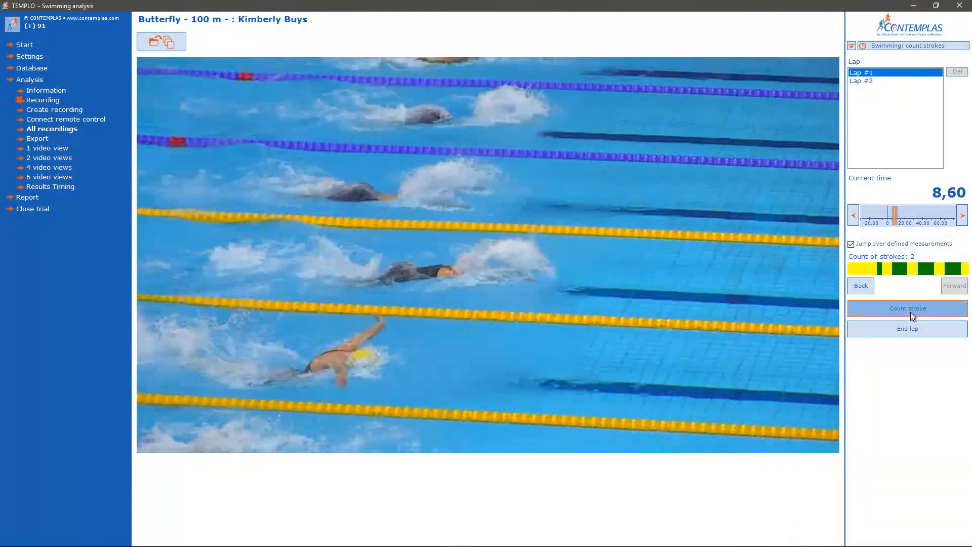
Count the remaining lap 1 strokes up to the wall, jumping over the measured sections, and end the lap.
left_click(910, 312)
left_click(910, 312)
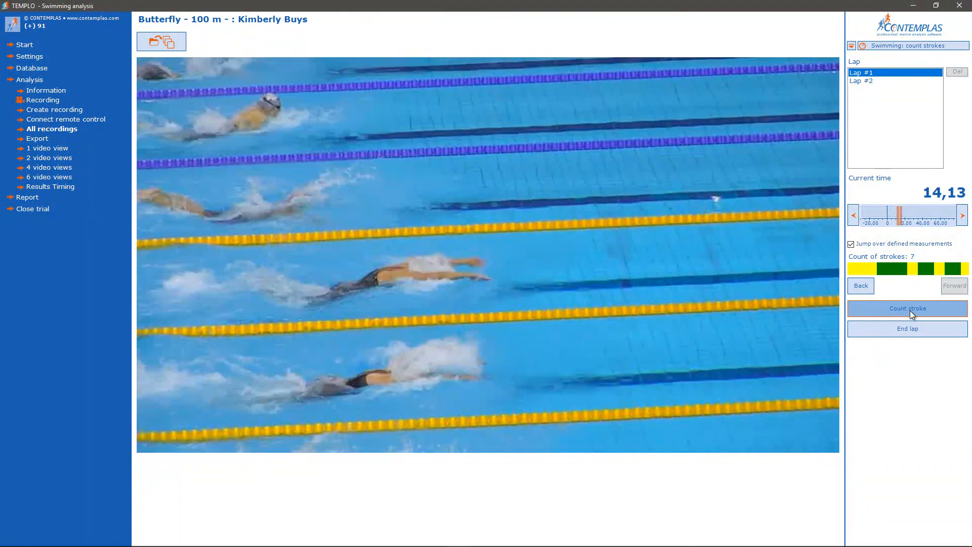
left_click(909, 310)
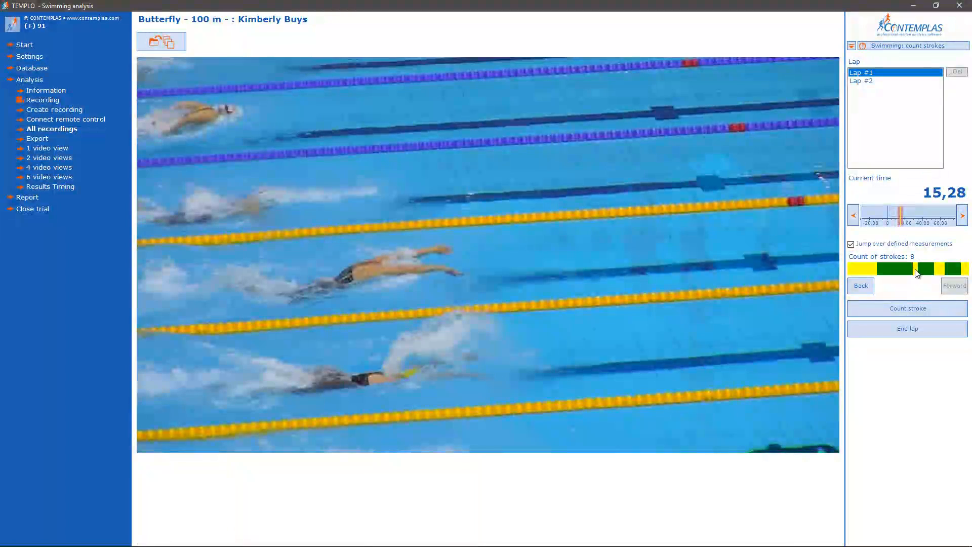
left_click(894, 310)
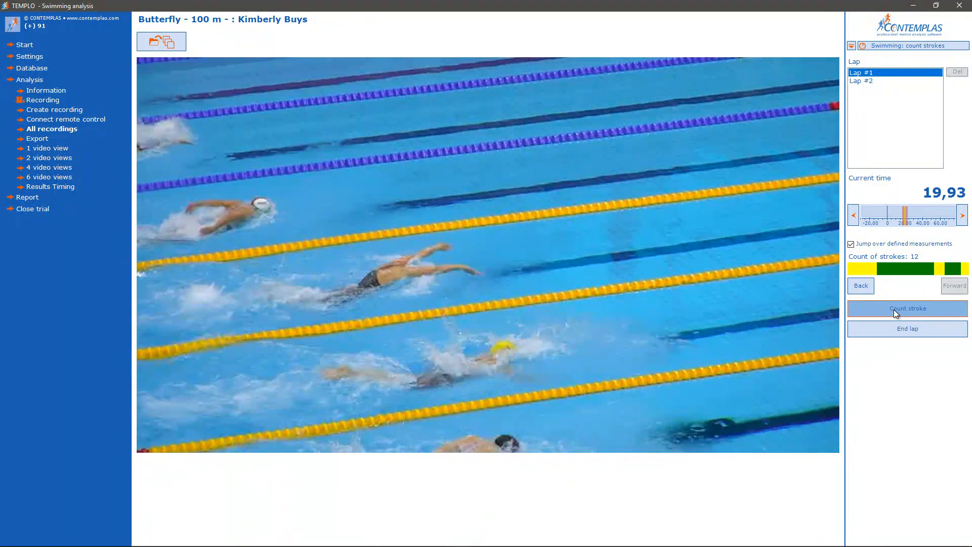
left_click(894, 310)
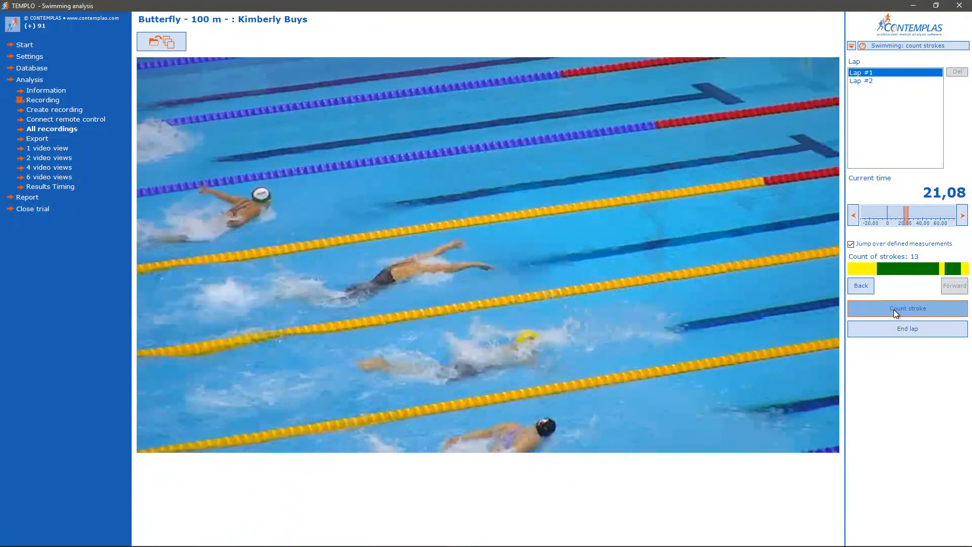
left_click(894, 308)
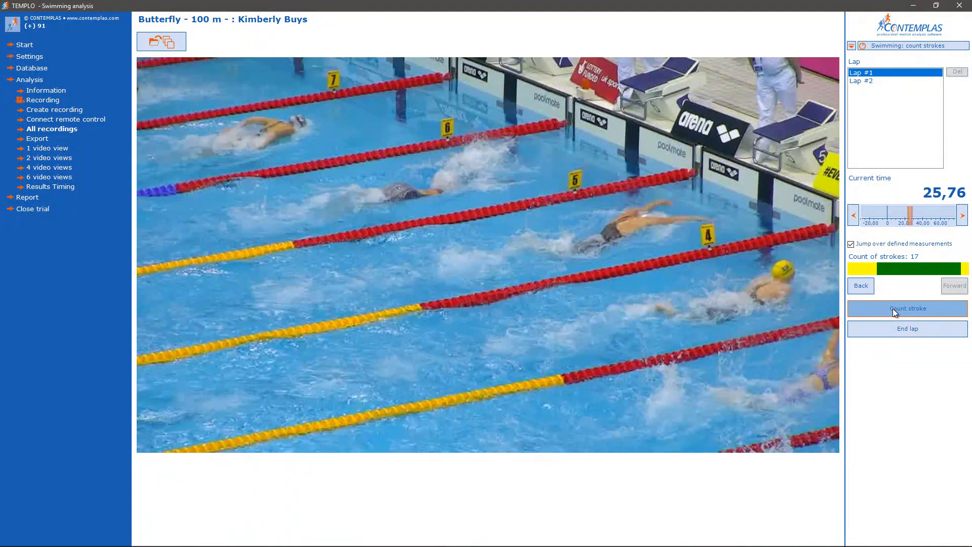
left_click(891, 308)
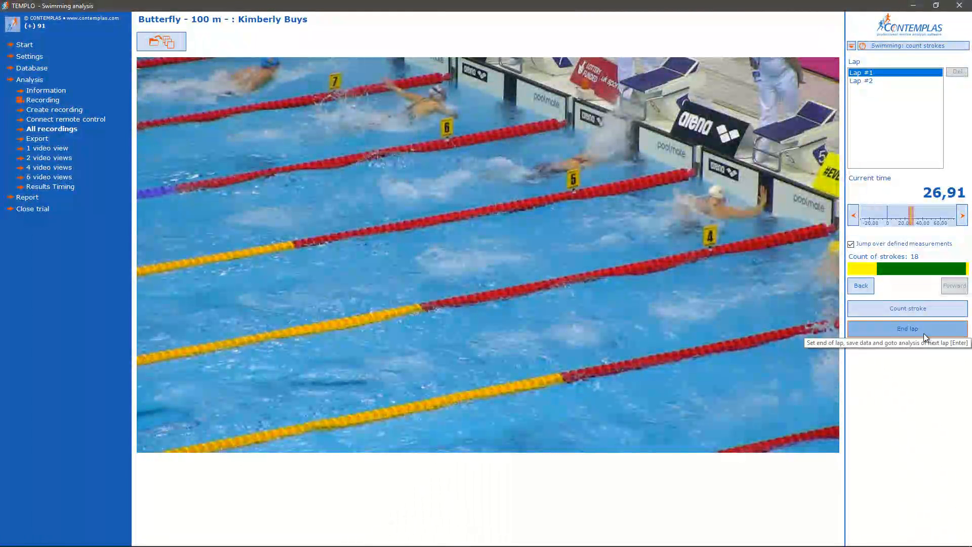
left_click(923, 333)
Count all lap 2 strokes starting from 32,90, end the lap and return to the recordings list.
left_click(881, 80)
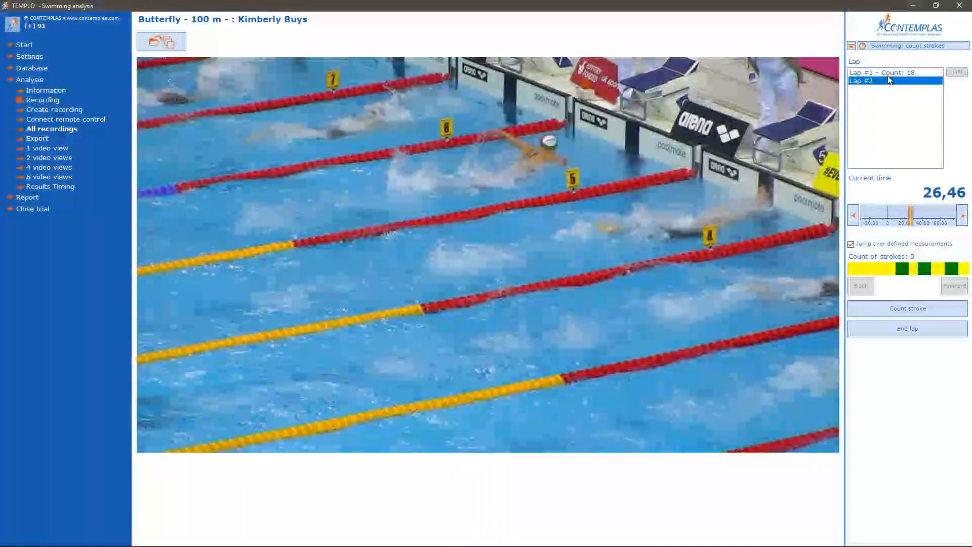
left_click(664, 190)
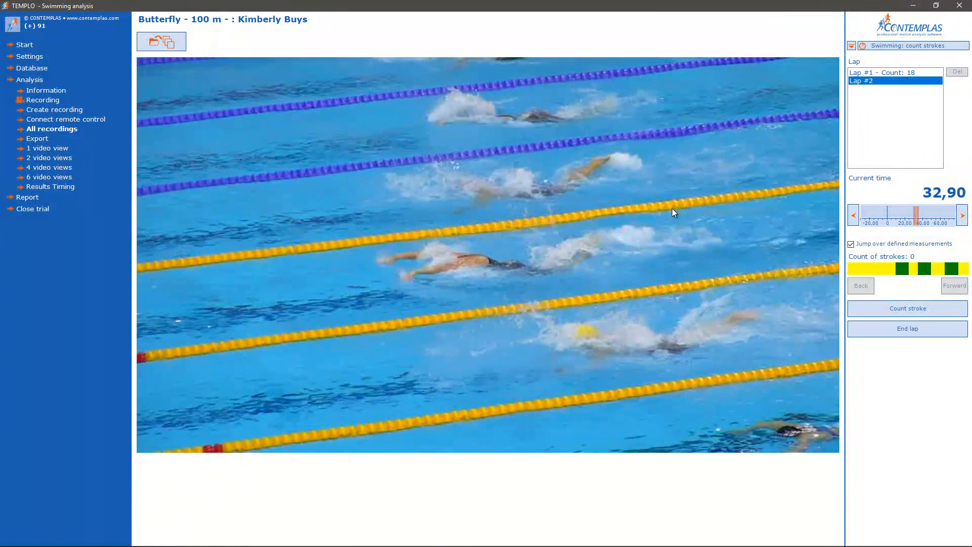
left_click(915, 309)
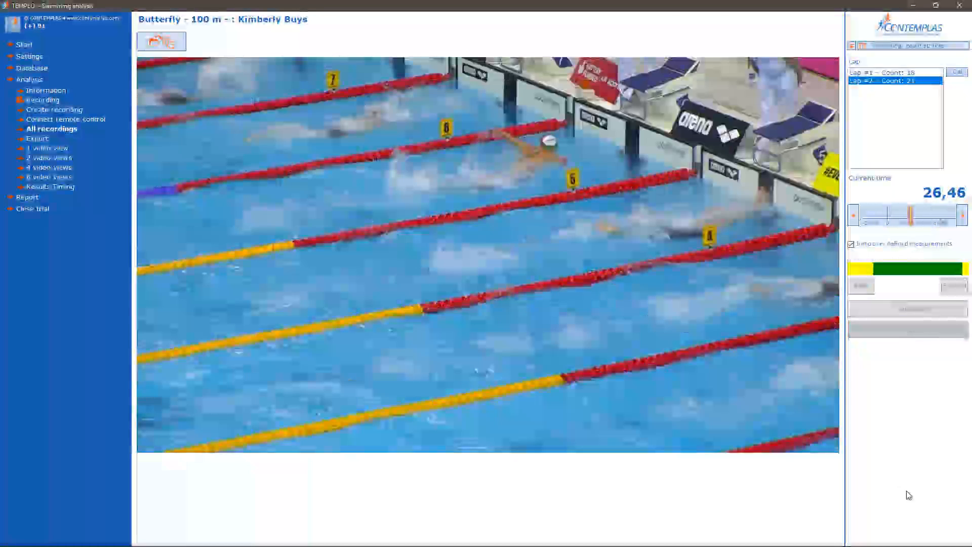
key("Escape")
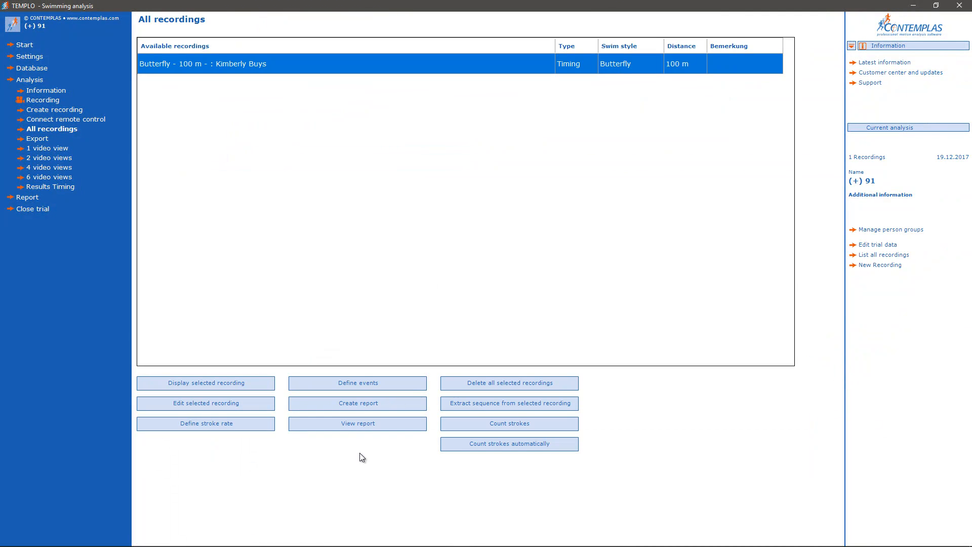
Open the recording's report and review its timing analysis and stroke analysis pages.
left_click(367, 427)
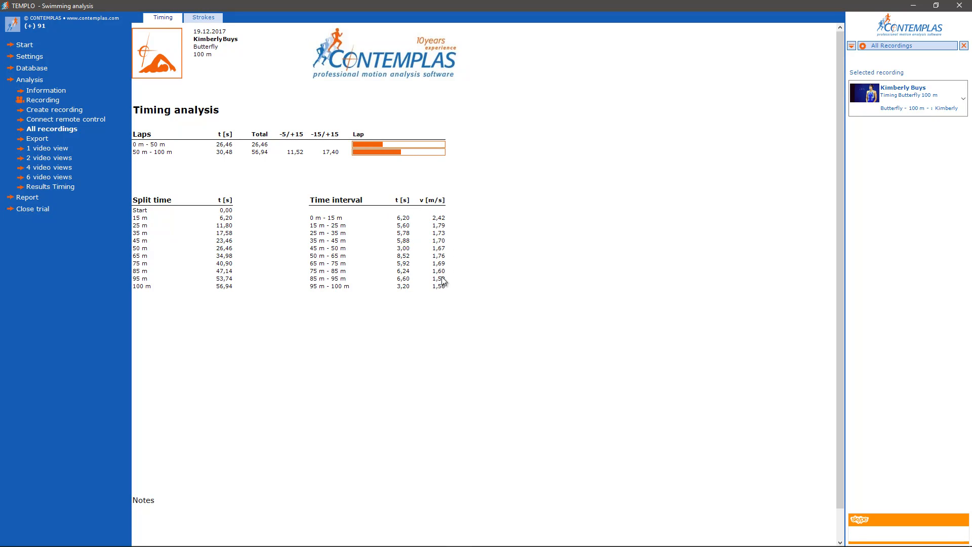
left_click(204, 17)
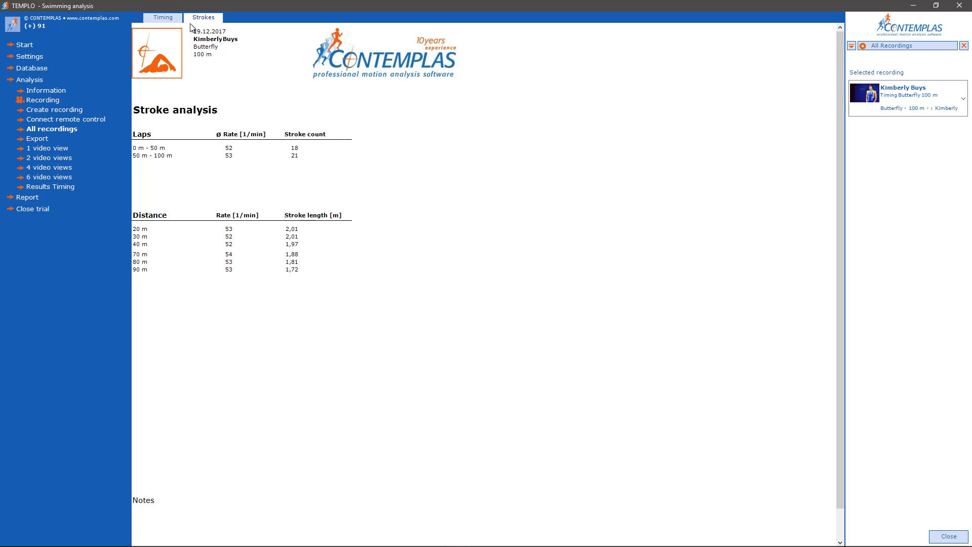
left_click(161, 19)
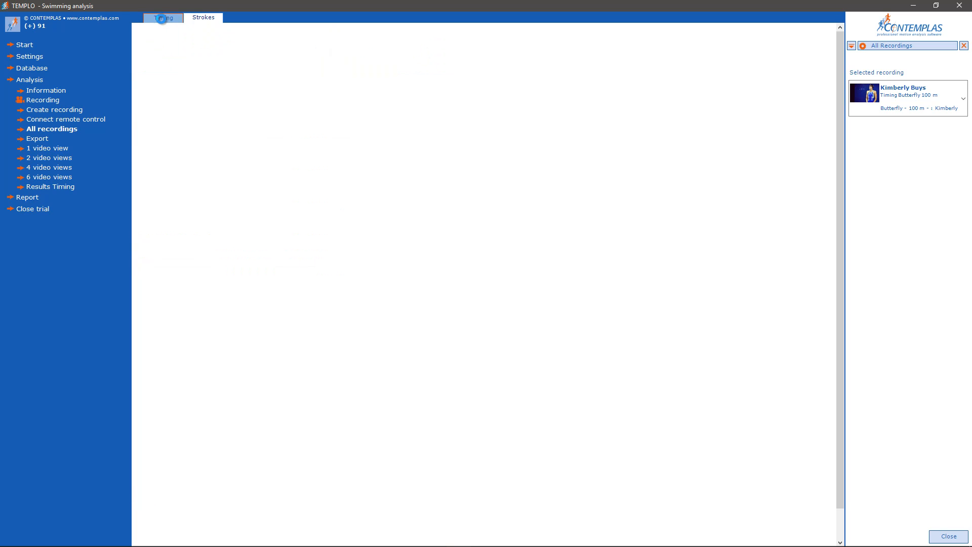
Open the timing results overview and look through the result columns of the butterfly recording.
left_click(68, 187)
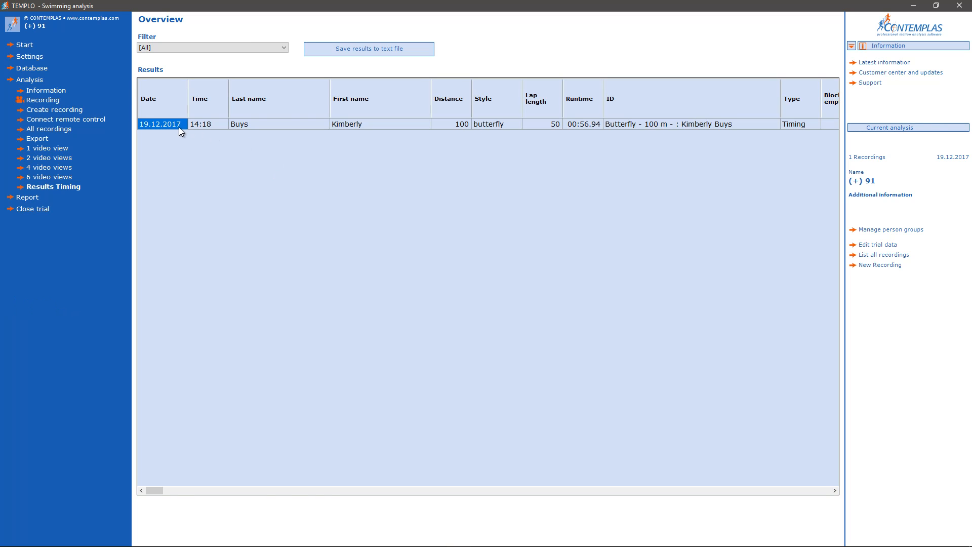
left_click_drag(159, 491, 185, 491)
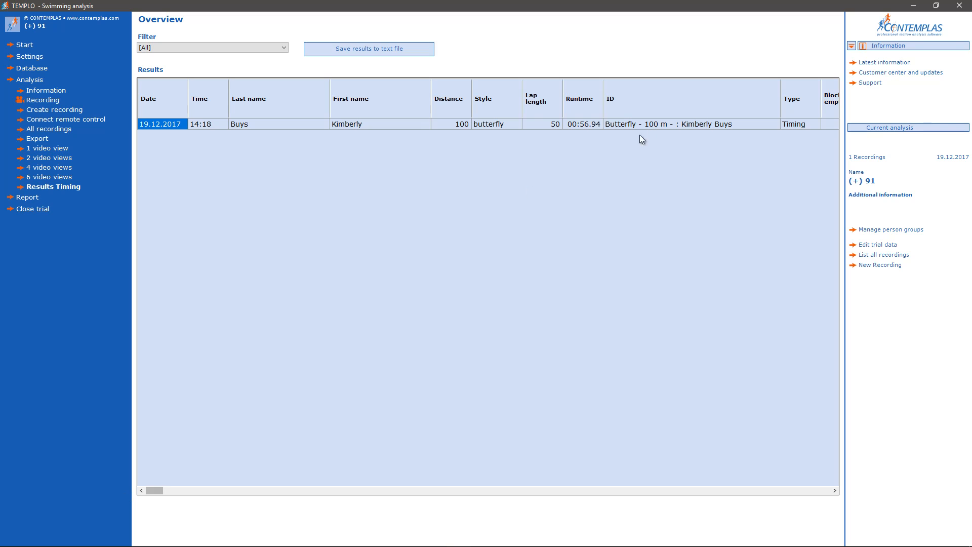